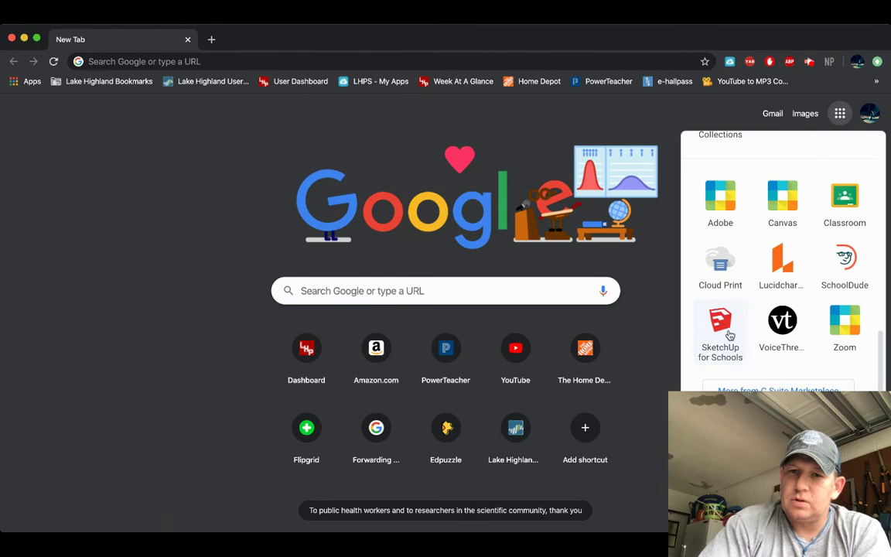
Open SketchUp for Schools, close the leftover browser tab, and create a new model from the Simple Template - Feet and Inches.
left_click(720, 329)
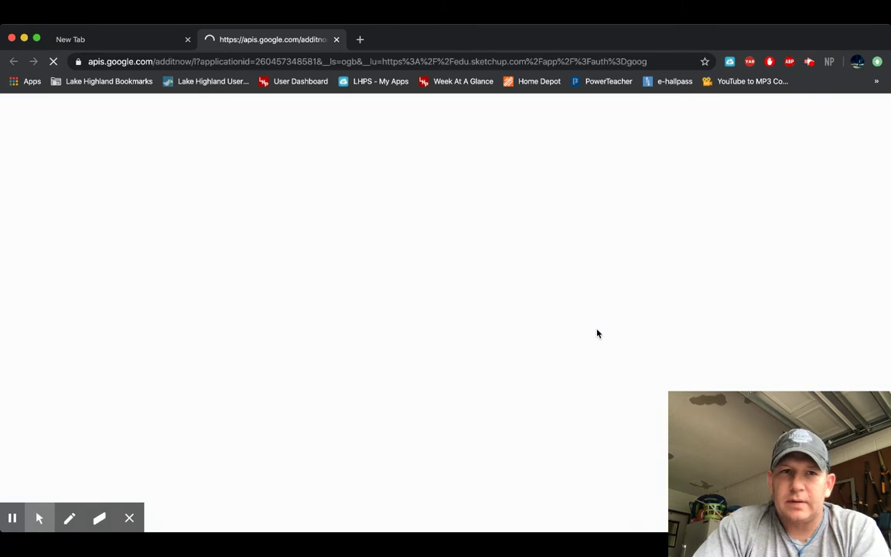
left_click(187, 39)
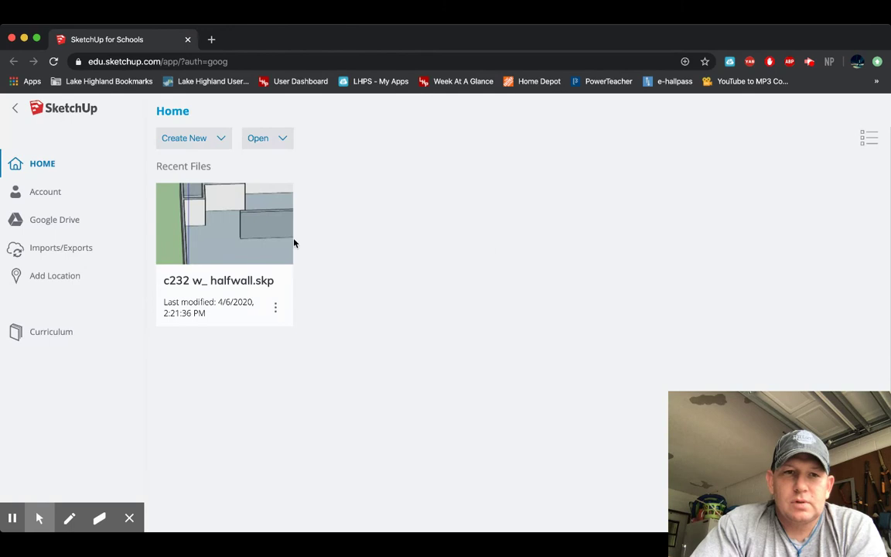
left_click(201, 140)
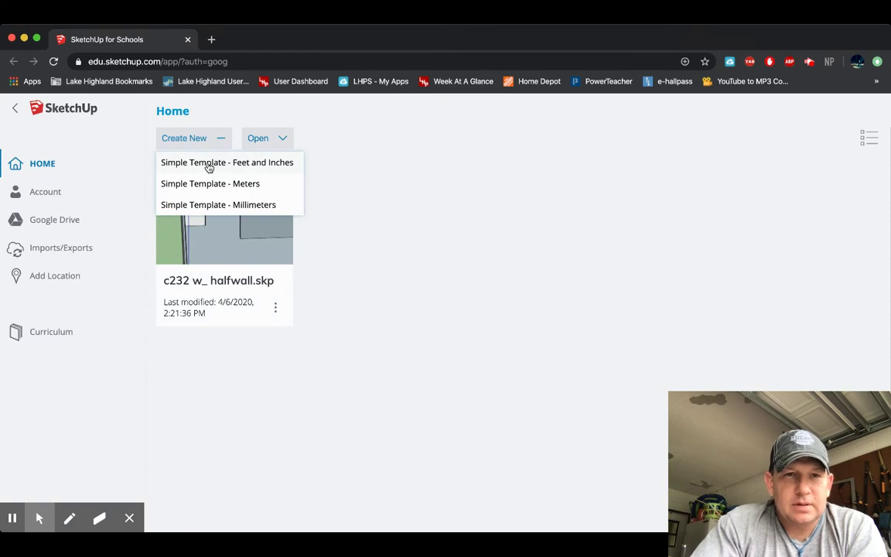
left_click(209, 165)
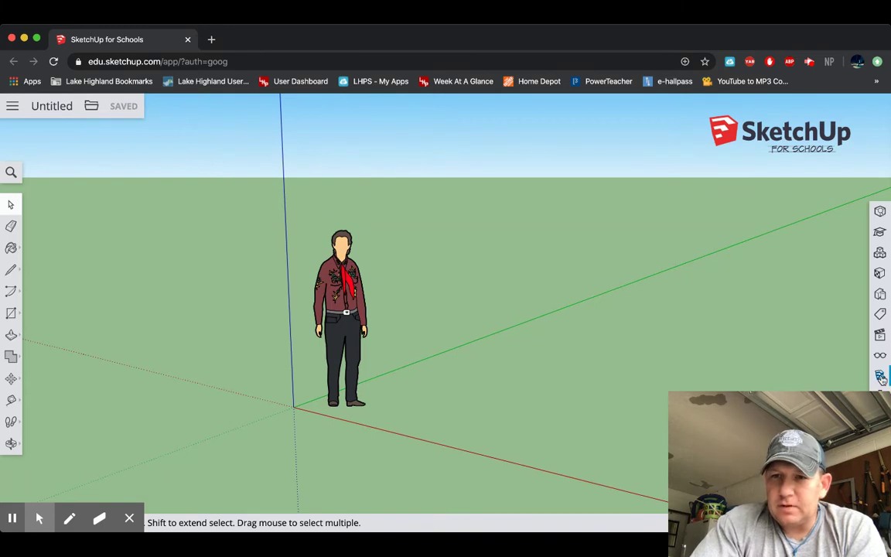
Switch the camera from perspective to parallel projection and close the view settings.
left_click(879, 334)
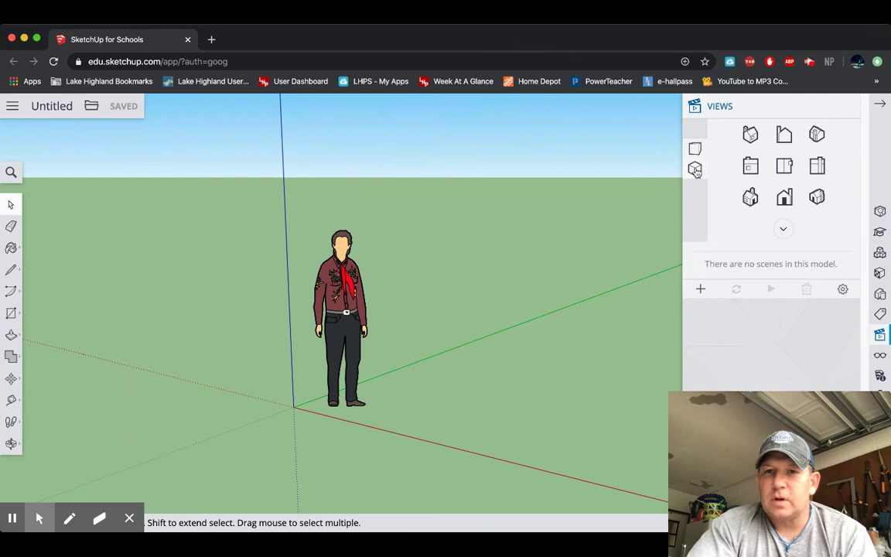
left_click(696, 169)
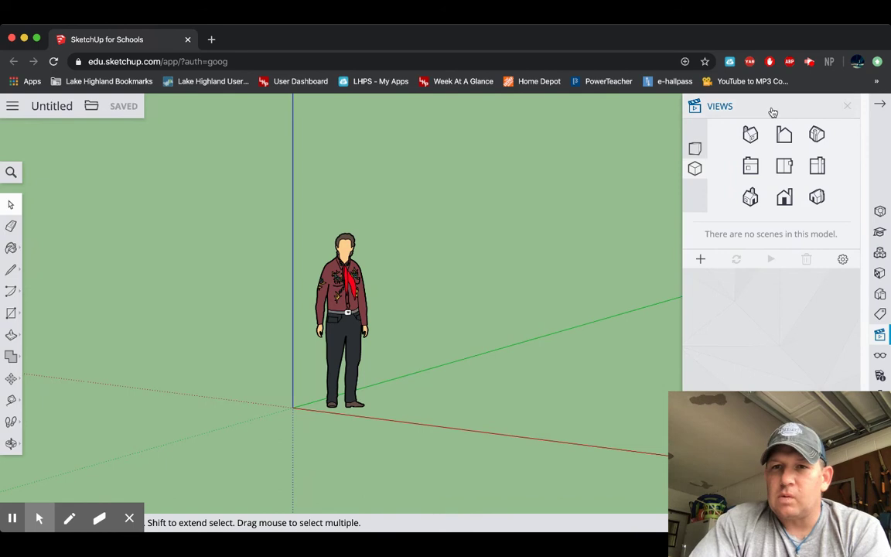
left_click(849, 104)
Delete the default human figure standing beside the origin.
scroll(657, 247, "up", 2)
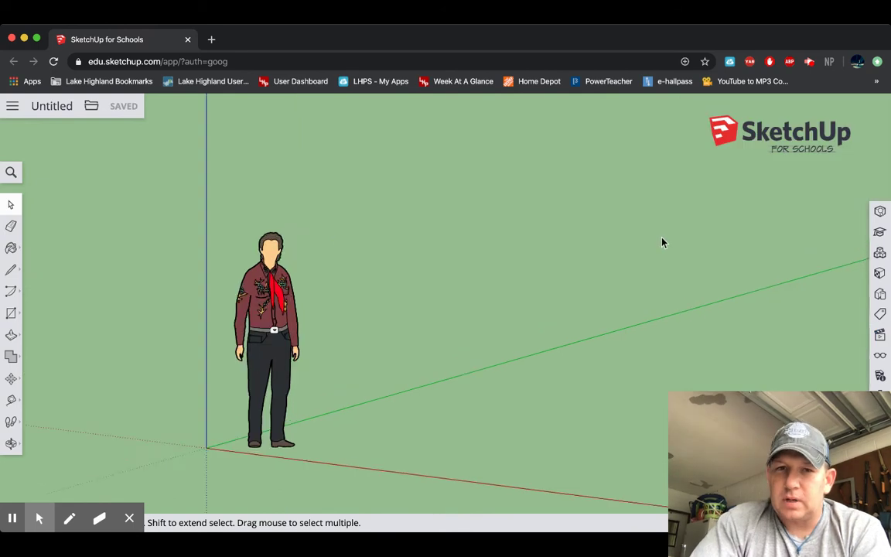
scroll(662, 243, "down", 5)
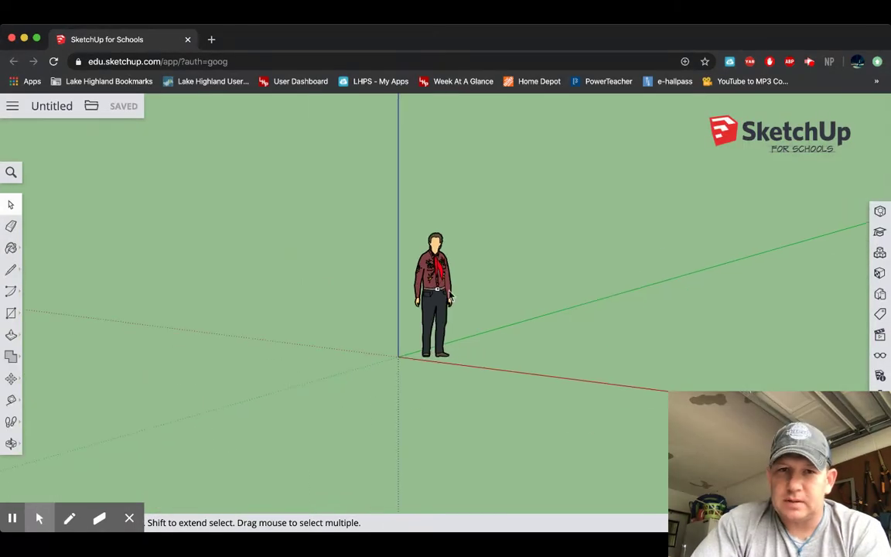
left_click(445, 288)
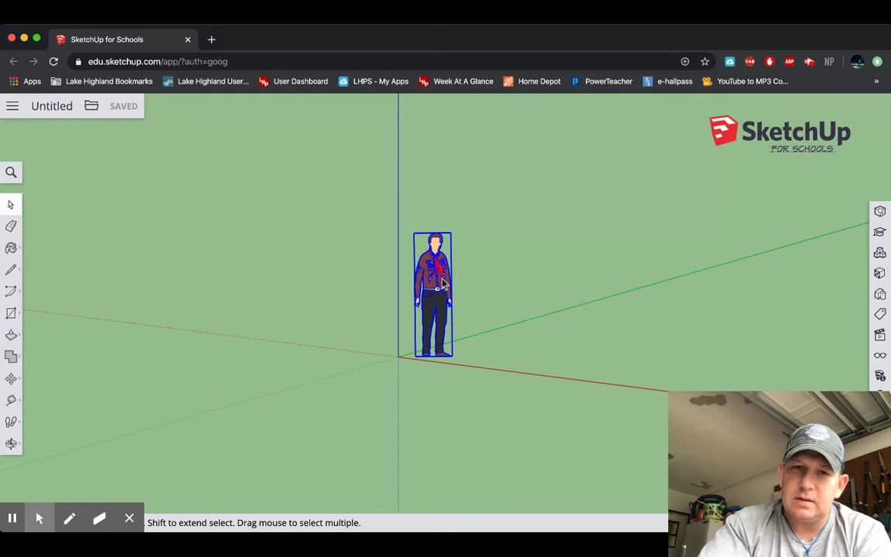
key("Delete")
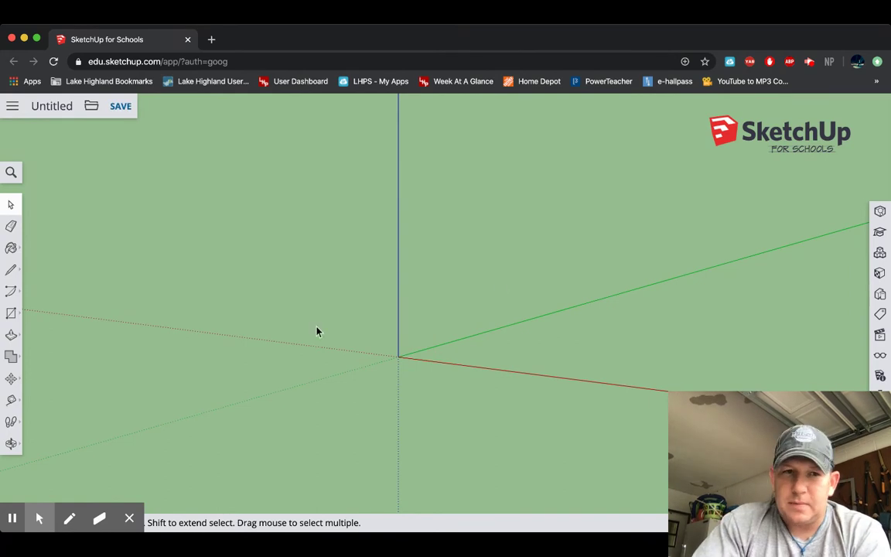
Draw connected lines from the origin along the green axis, then outline a rectangular notch towards positive red that returns to the green axis.
left_click(12, 272)
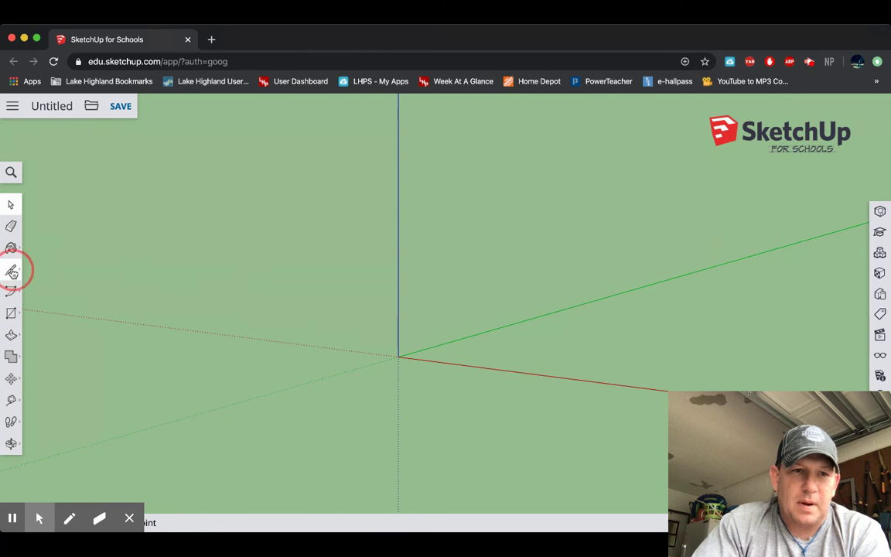
left_click(398, 355)
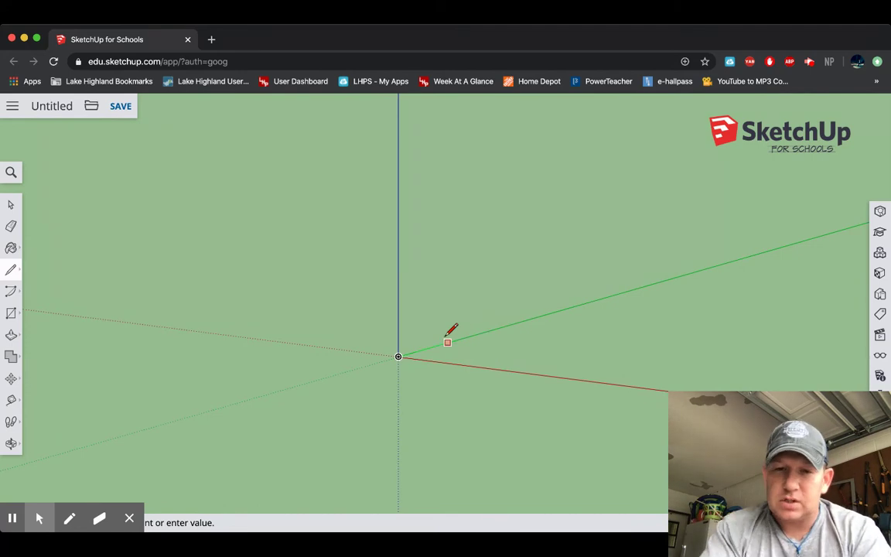
left_click(398, 355)
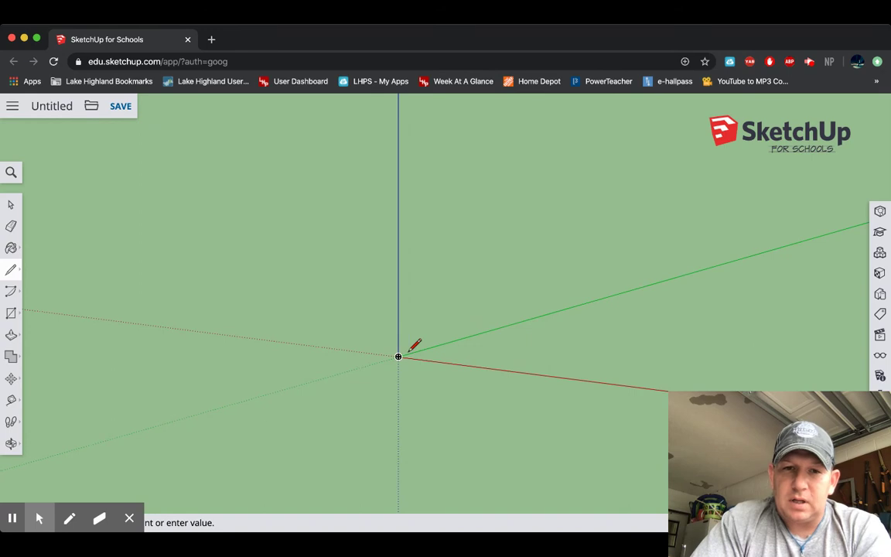
left_click(460, 338)
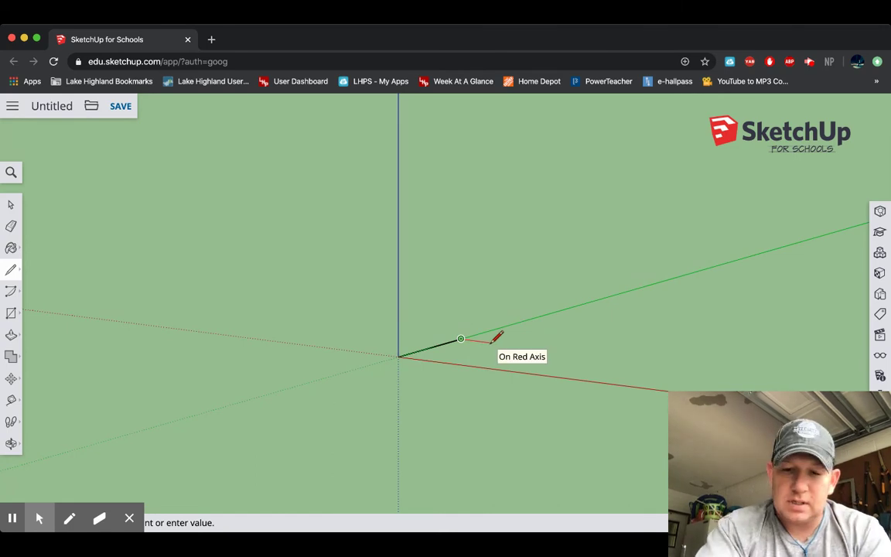
left_click(515, 346)
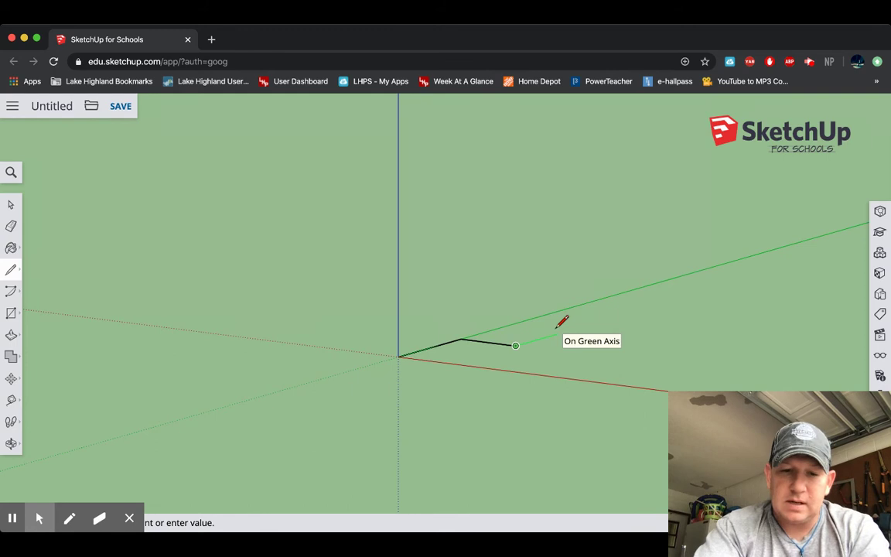
key("Return")
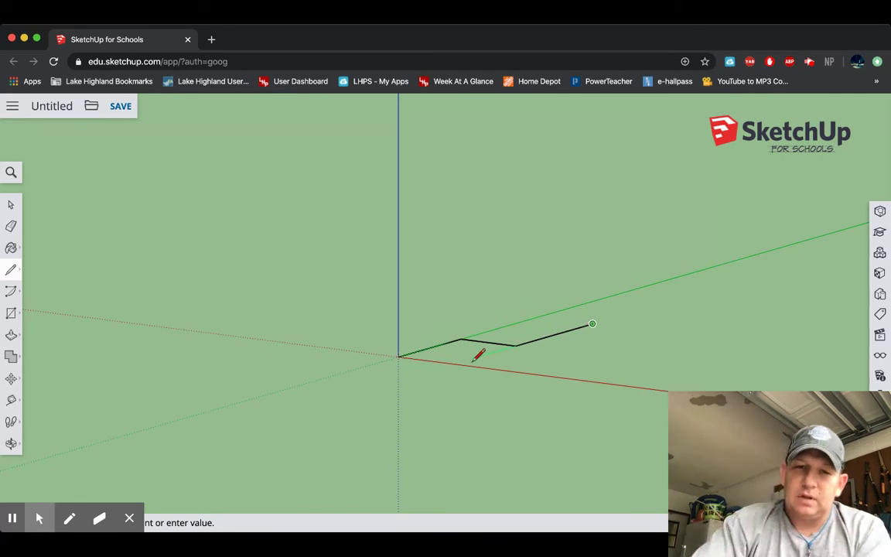
left_click(538, 316)
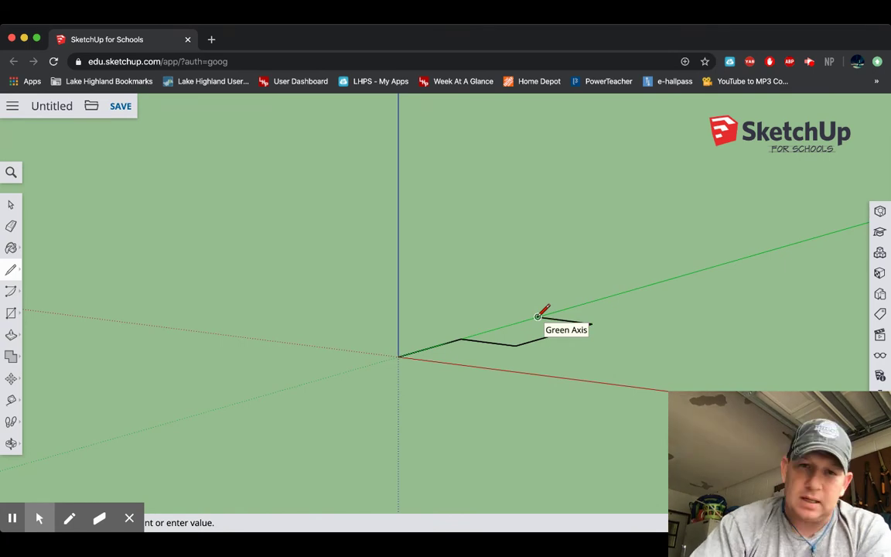
Continue the outline with a long edge on the green axis, one parallel to the red axis, and one parallel to green.
left_click(783, 246)
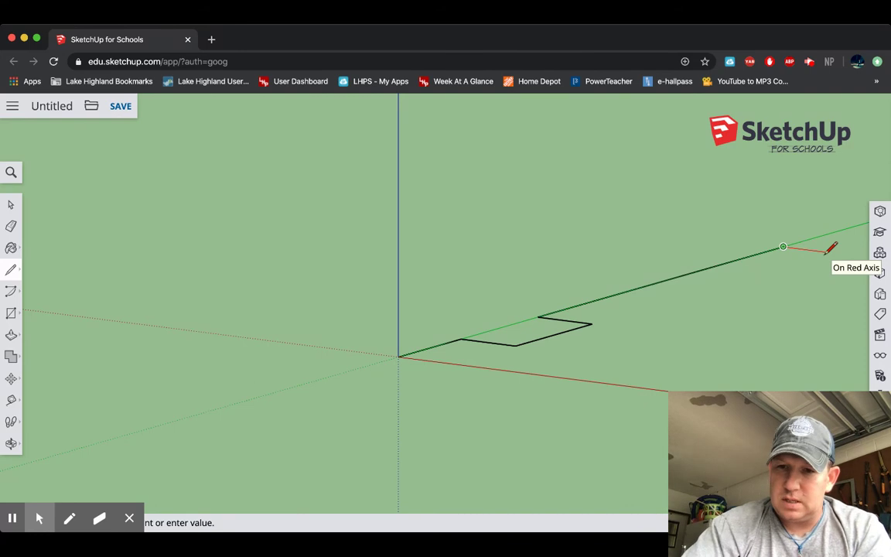
key("Return")
scroll(826, 253, "up", 2)
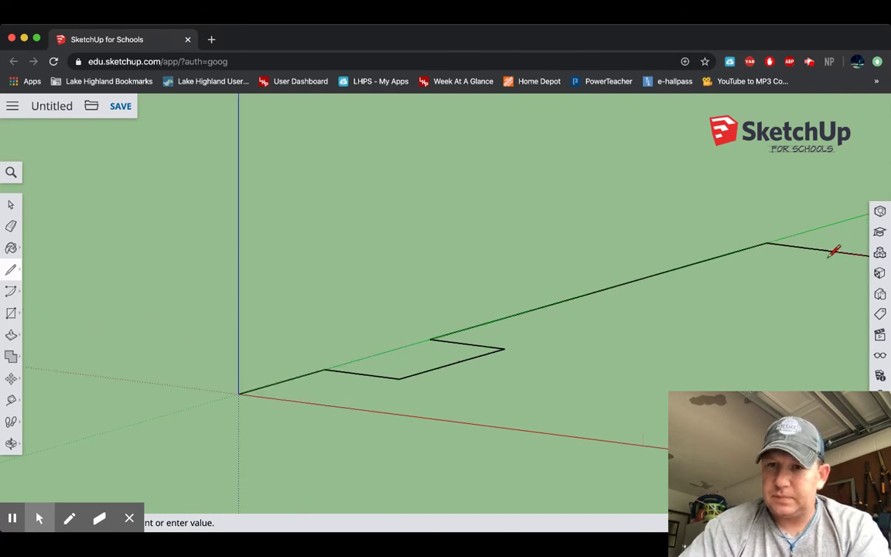
scroll(827, 254, "down", 5)
scroll(835, 253, "up", 5)
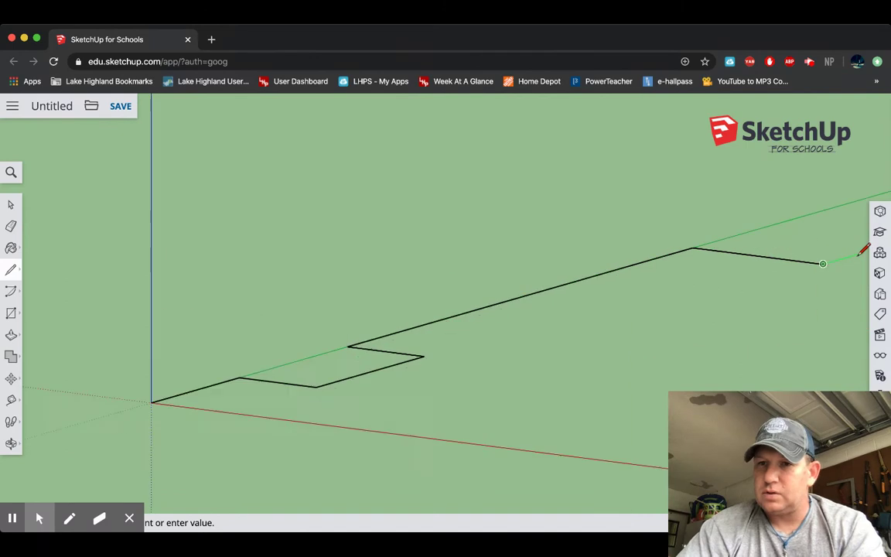
scroll(861, 251, "down", 3)
scroll(861, 252, "up", 6)
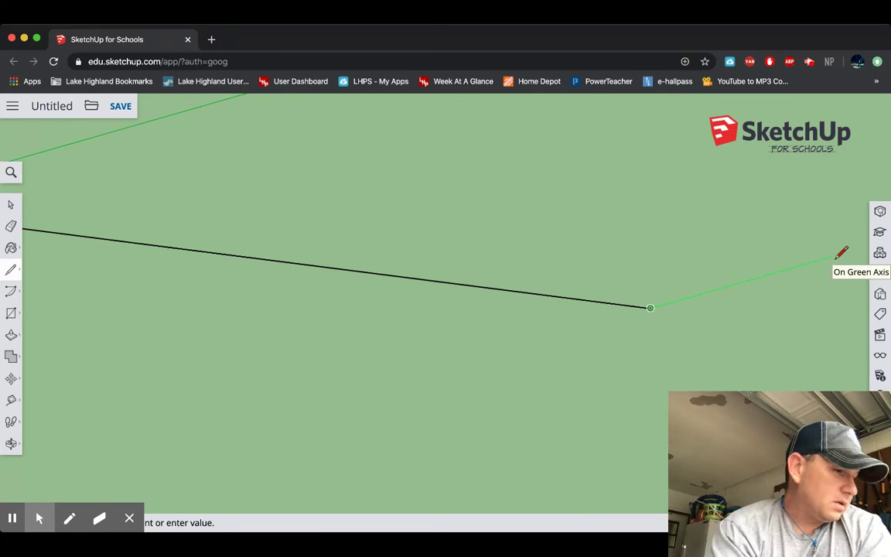
key("Return")
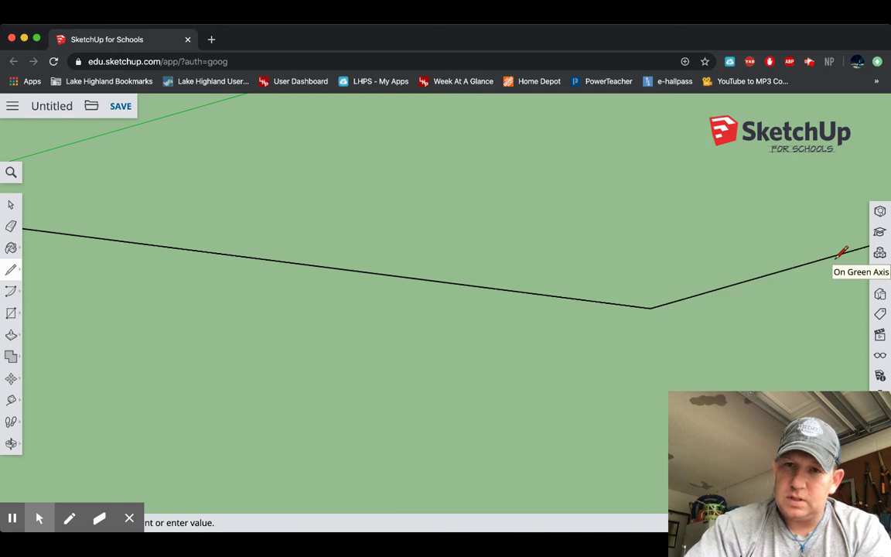
Extend the outline from its free end with an edge in the positive red direction.
scroll(841, 251, "up", 10)
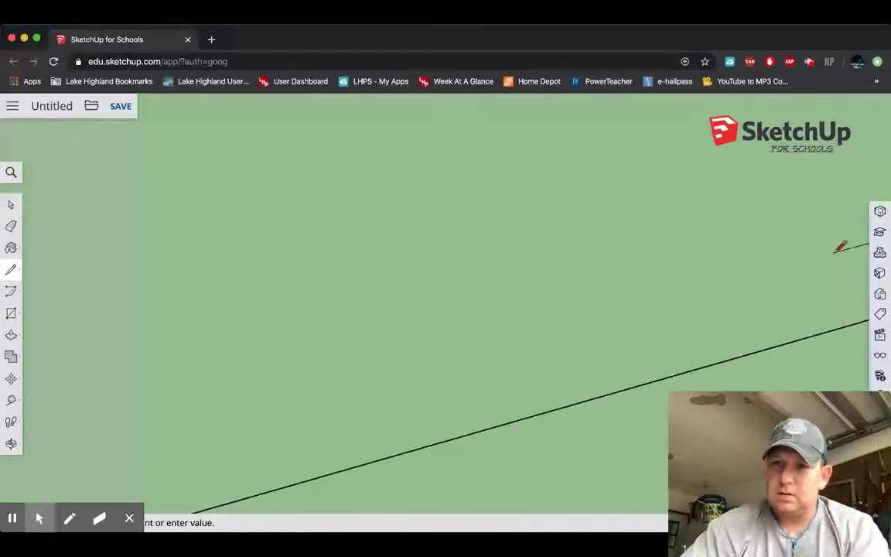
scroll(841, 245, "down", 10)
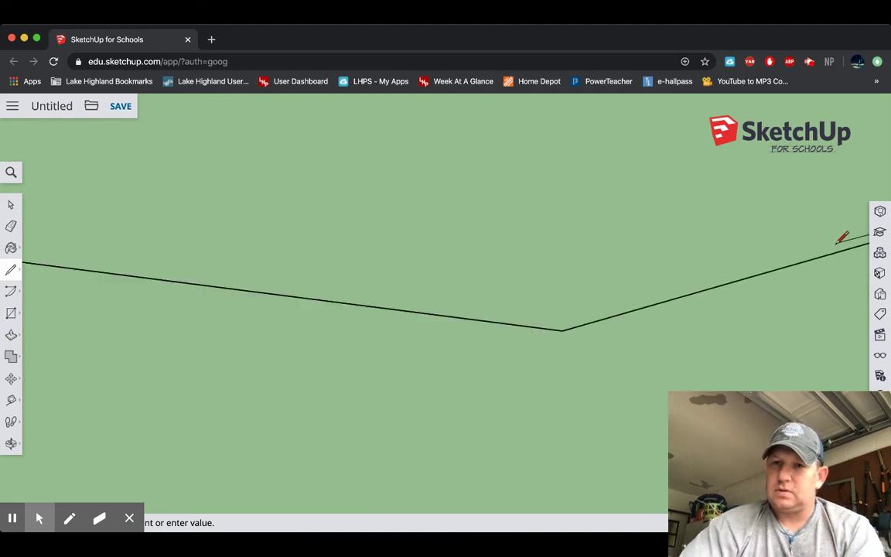
scroll(841, 241, "down", 5)
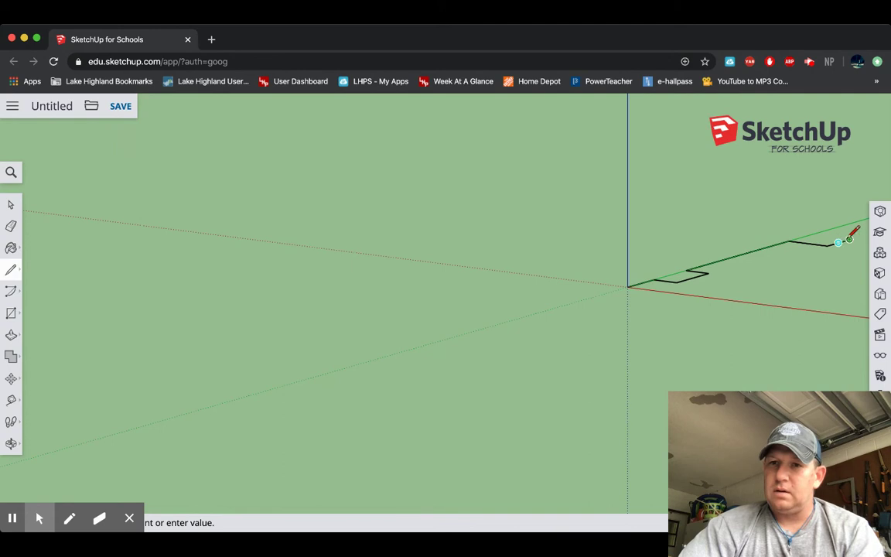
scroll(870, 222, "down", 4)
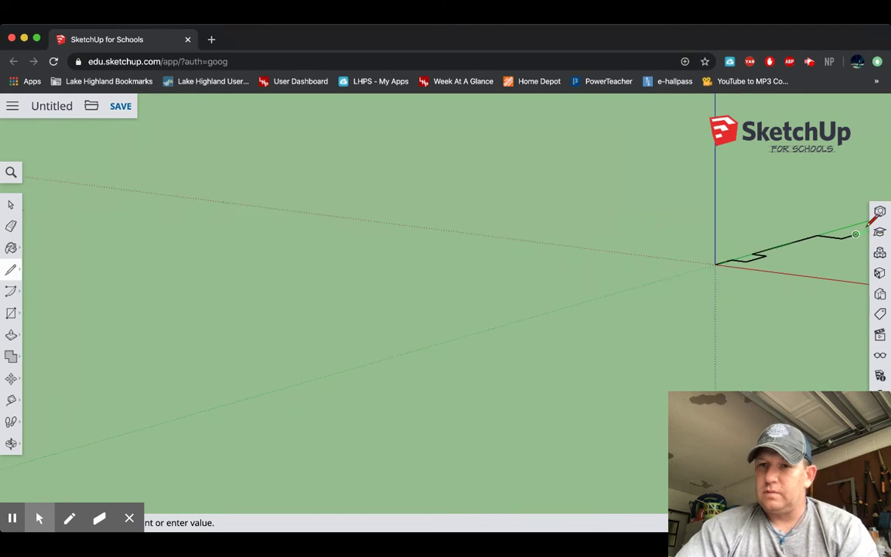
scroll(872, 219, "up", 8)
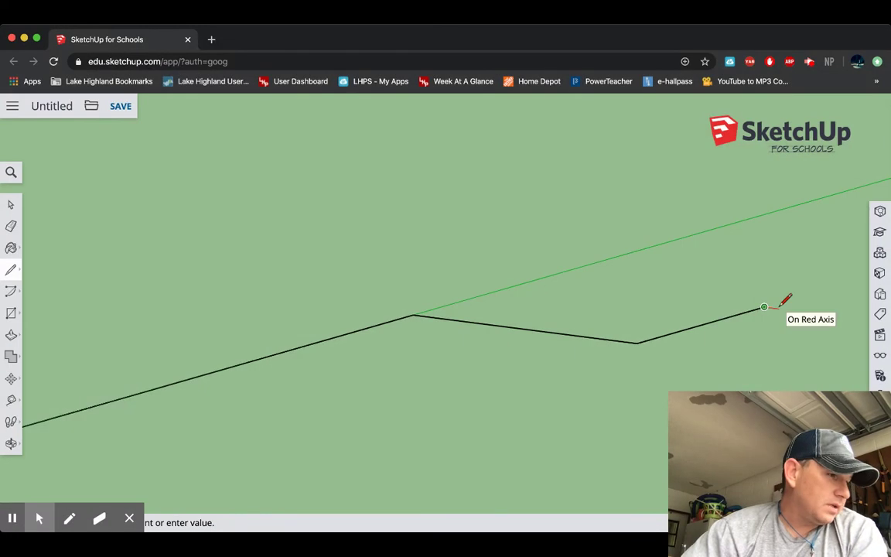
left_click(845, 314)
Resume the outline at its free end with a green-direction edge, a longer red-direction edge, and a short edge back along green.
scroll(841, 315, "up", 5)
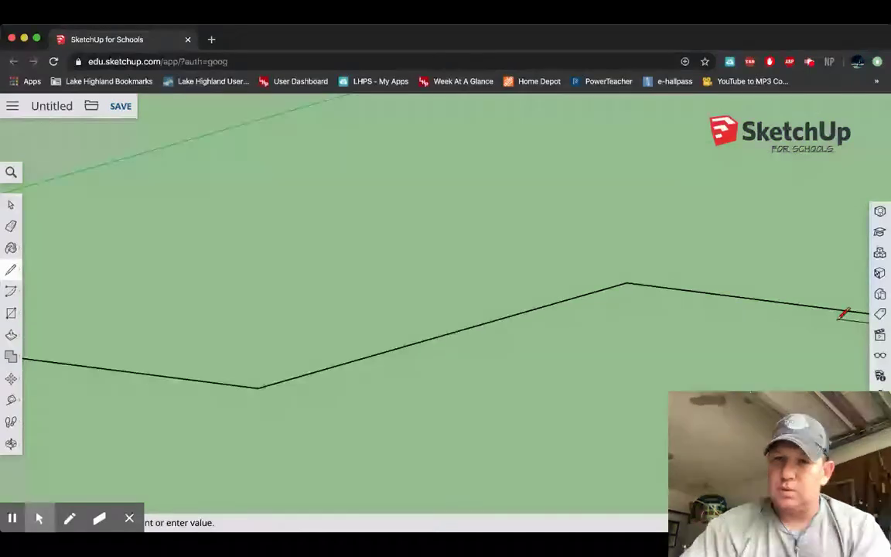
scroll(841, 314, "down", 4)
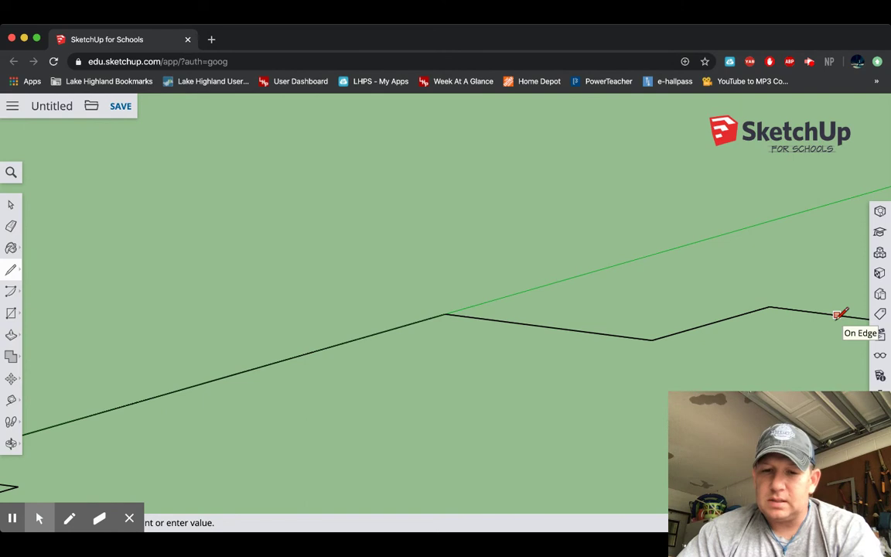
key("h")
left_click_drag(833, 317, 574, 304)
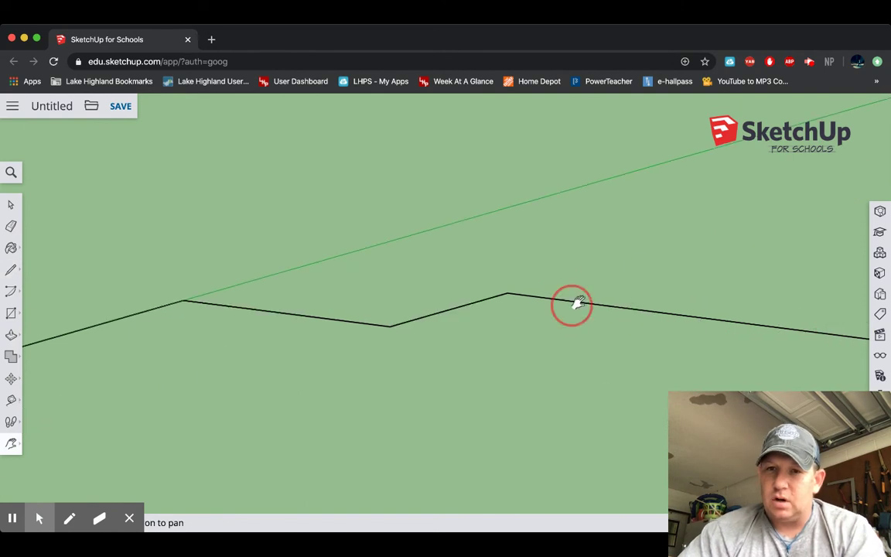
left_click_drag(628, 302, 338, 272)
mouse_move(694, 304)
left_mouse_down()
mouse_move(566, 327)
mouse_move(564, 340)
mouse_move(616, 377)
mouse_move(572, 366)
mouse_move(642, 320)
mouse_move(617, 407)
mouse_move(624, 396)
mouse_move(654, 405)
mouse_move(657, 392)
mouse_move(522, 269)
mouse_move(519, 295)
left_mouse_up()
key("o")
key("h")
left_click(12, 269)
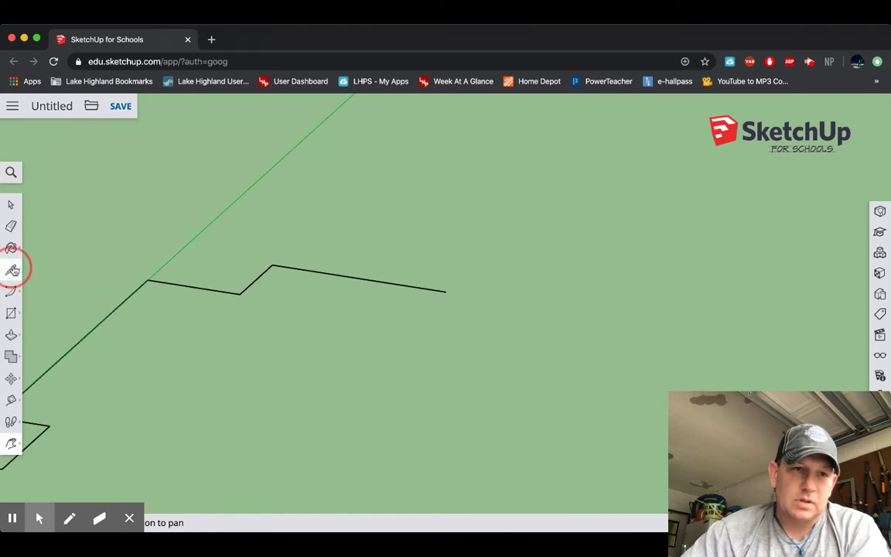
left_click(464, 263)
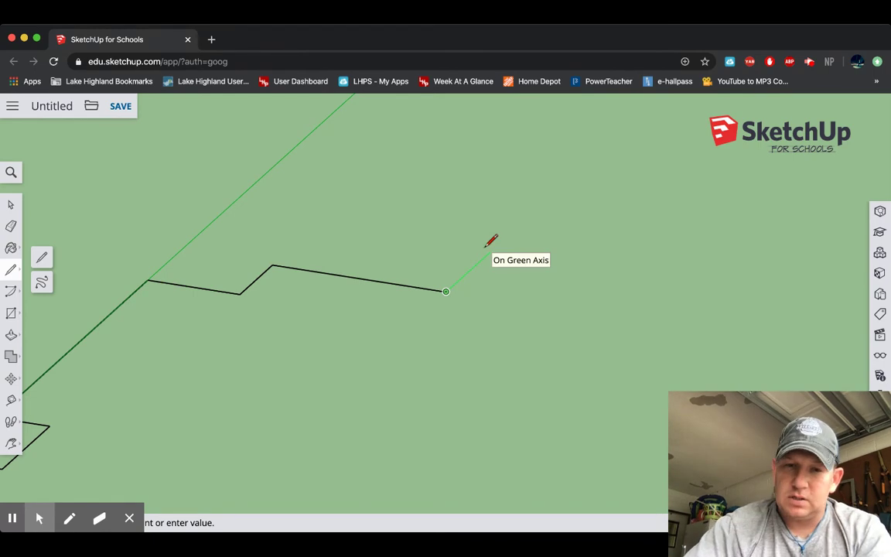
left_click(483, 259)
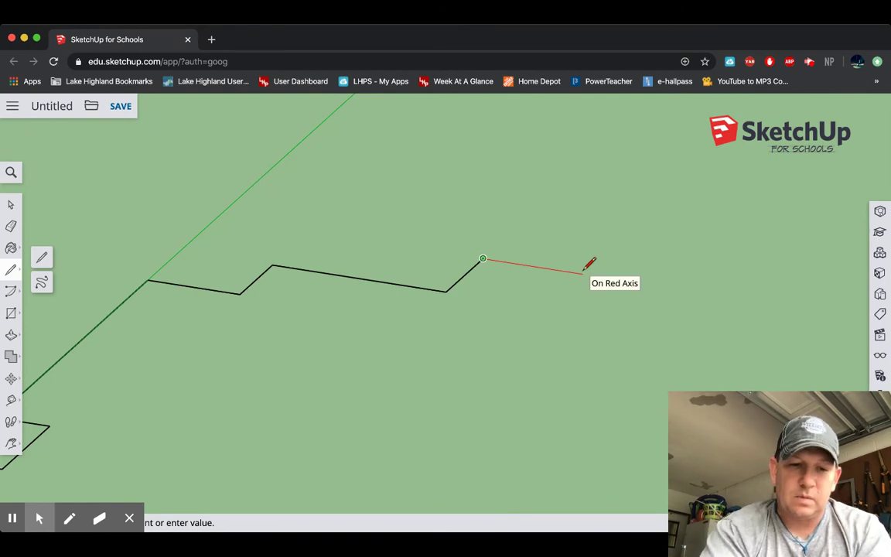
key("Return")
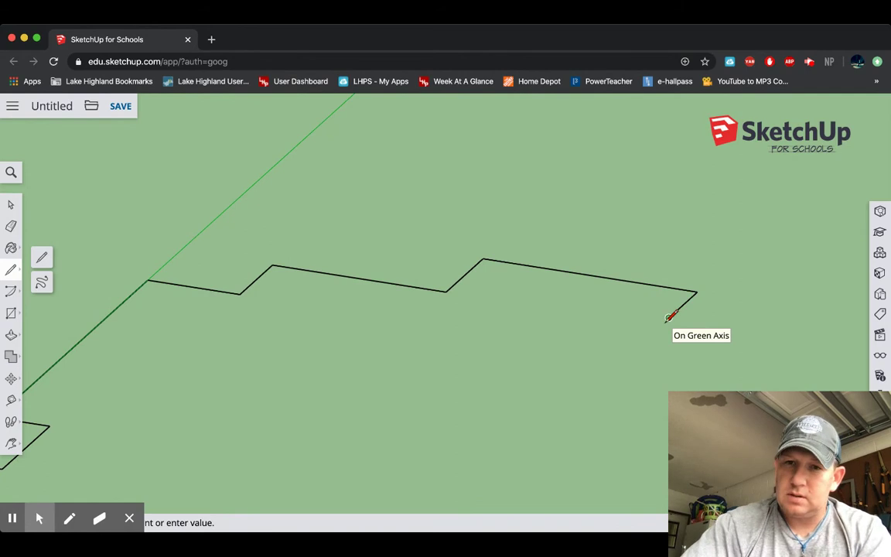
left_click(669, 317)
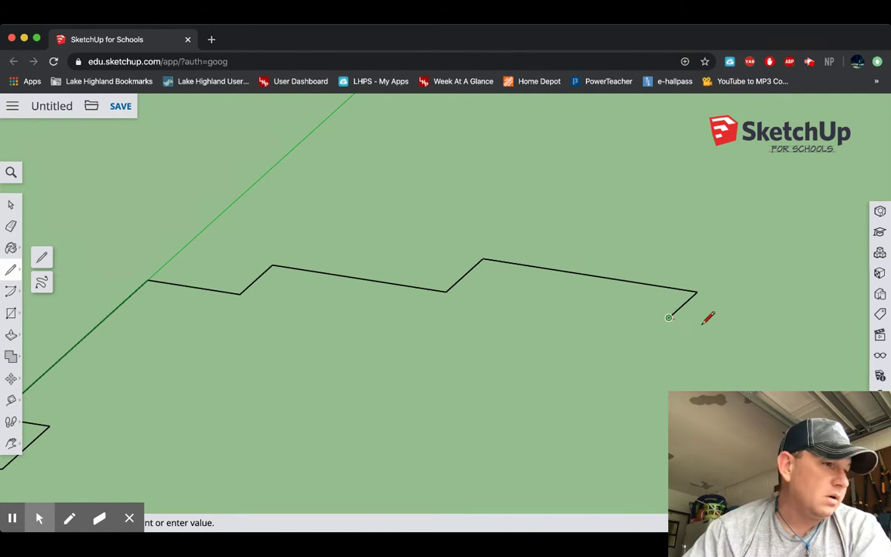
Close the outline with a short positive-red edge, a long green-direction edge down to the red axis, and an edge along that axis to the origin.
left_click(755, 331)
scroll(754, 330, "down", 5)
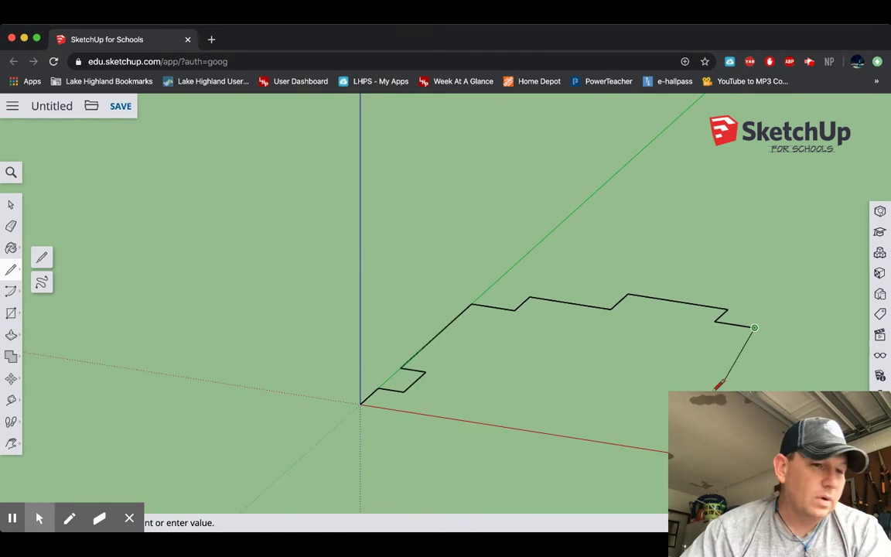
left_click(625, 444)
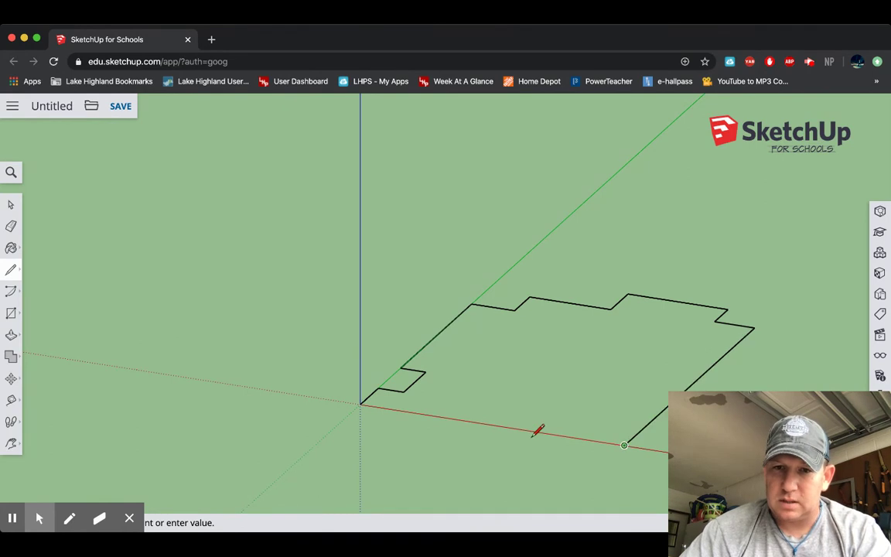
left_click(360, 403)
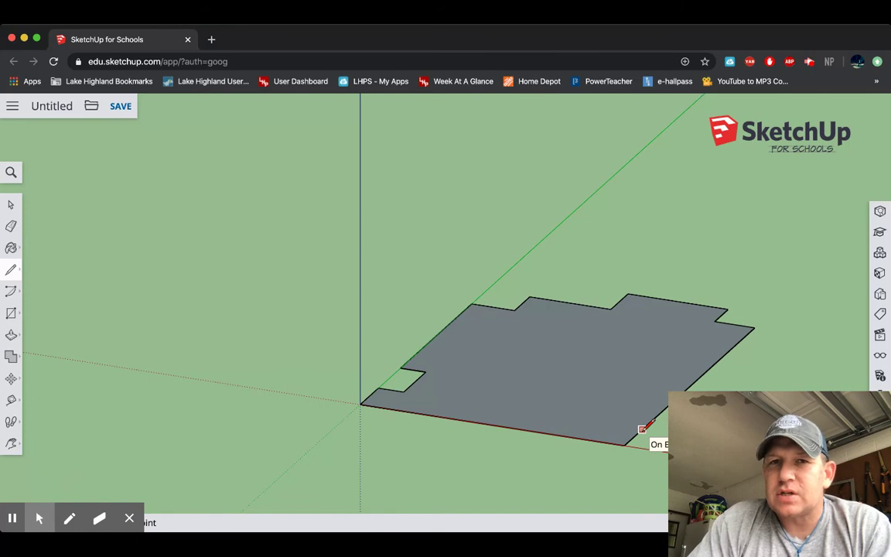
Draw a narrow strip outside the face's long green-direction edge on the positive red side, extending from the red axis to the far corner.
scroll(642, 429, "up", 3)
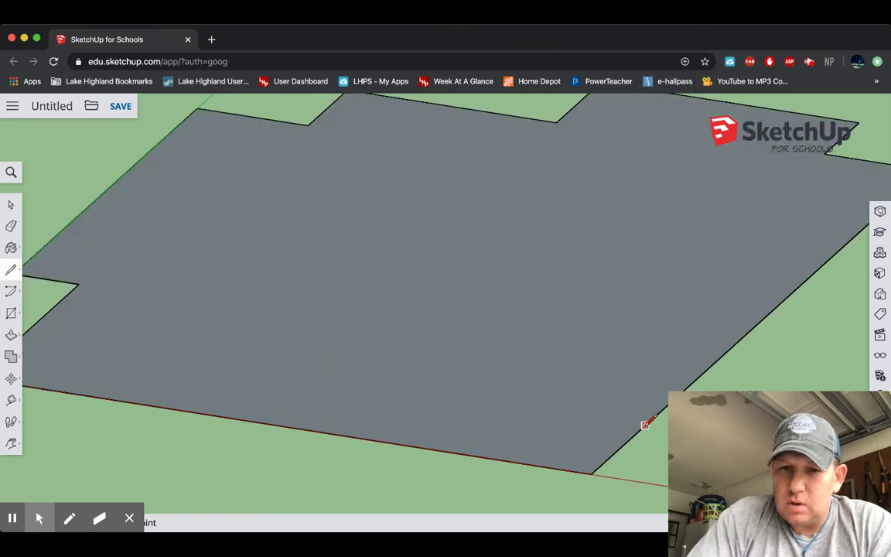
scroll(645, 422, "down", 2)
scroll(646, 422, "down", 1)
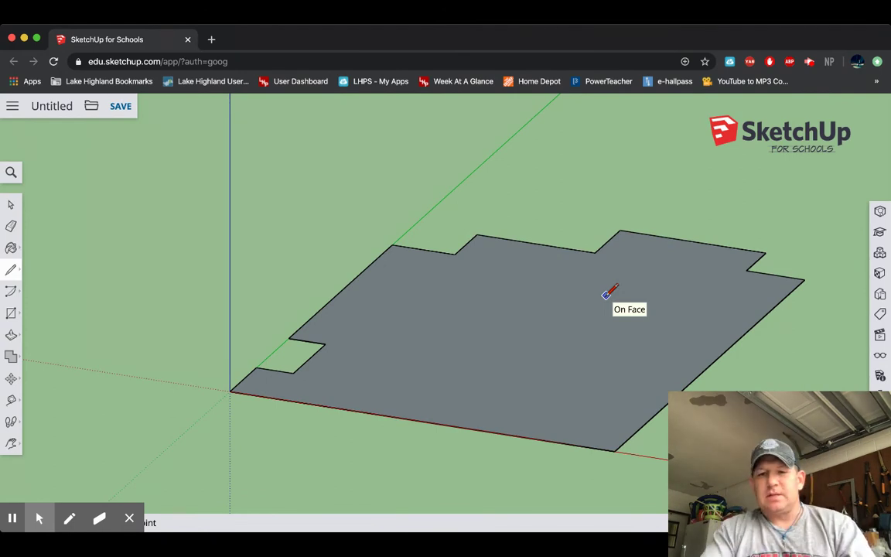
scroll(640, 385, "up", 5)
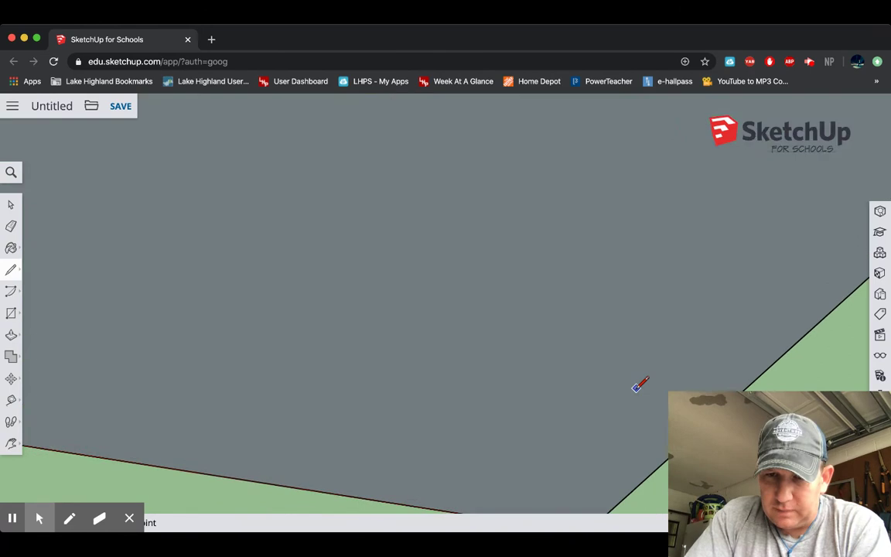
scroll(640, 382, "down", 5)
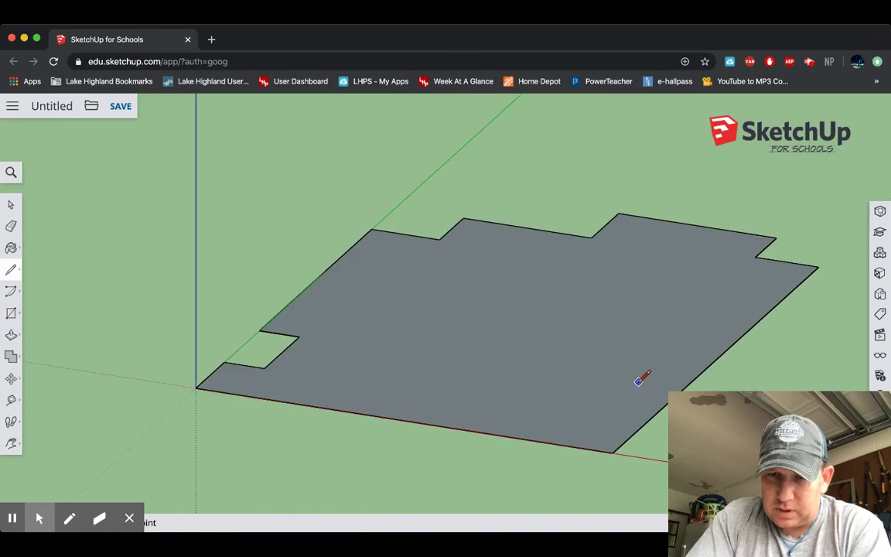
left_click(612, 452)
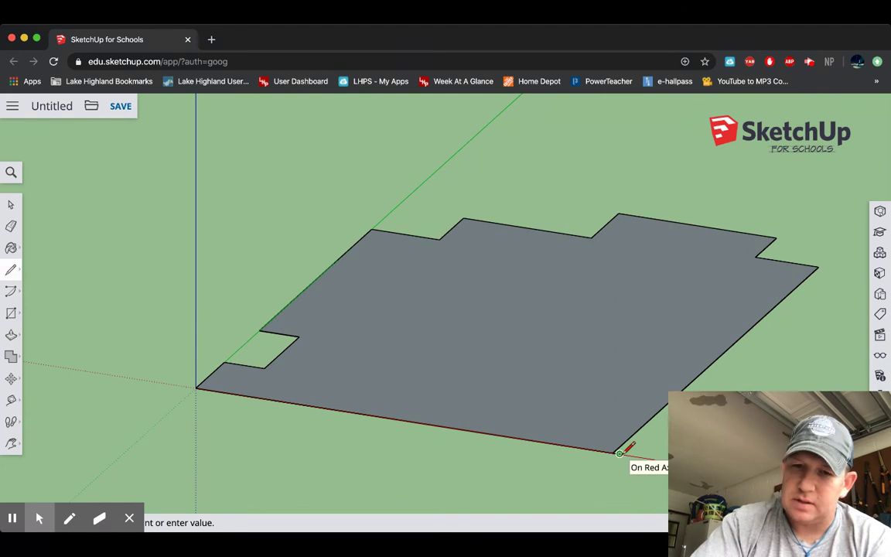
left_click(619, 453)
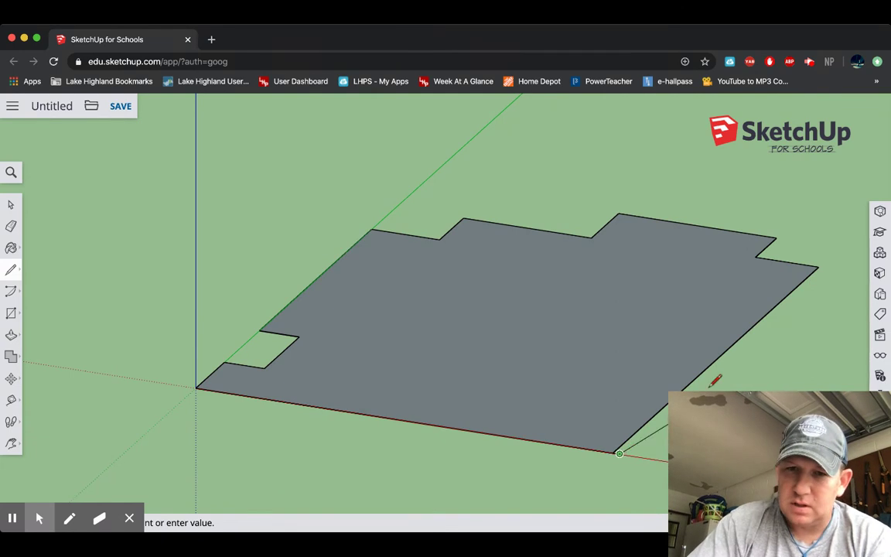
left_click(820, 267)
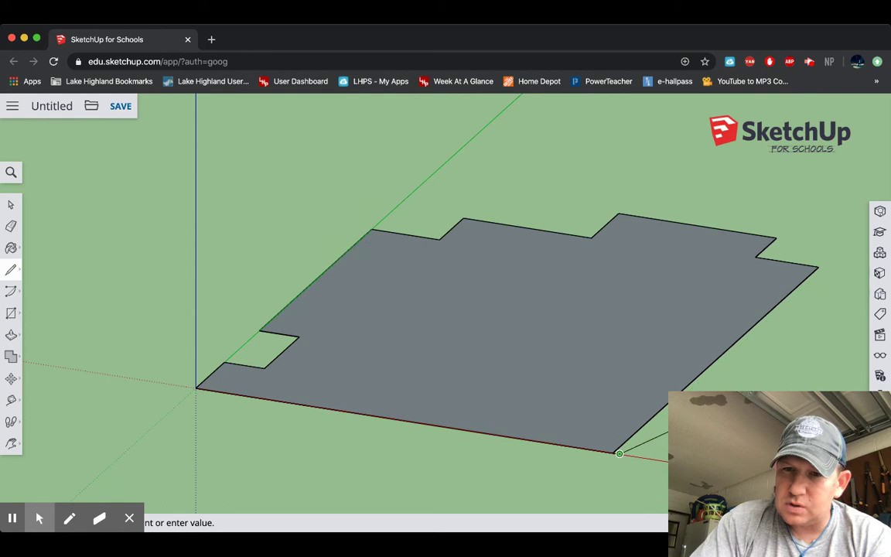
left_click(823, 268)
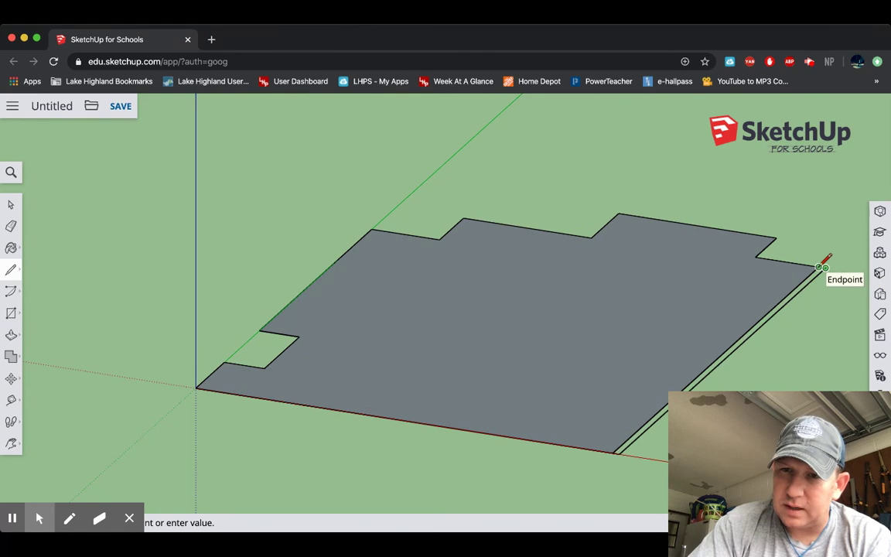
left_click(821, 268)
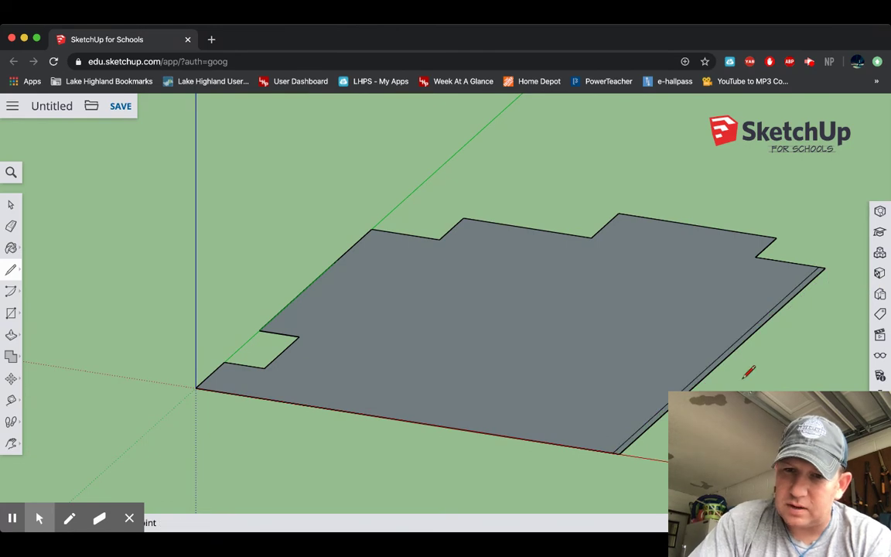
Outline a narrow strip outside the short red-direction edge at the far positive-red corner, ending on the adjoining green-direction edge.
scroll(748, 374, "up", 2)
middle_click_drag(746, 365, 745, 464)
left_click_drag(745, 464, 762, 433)
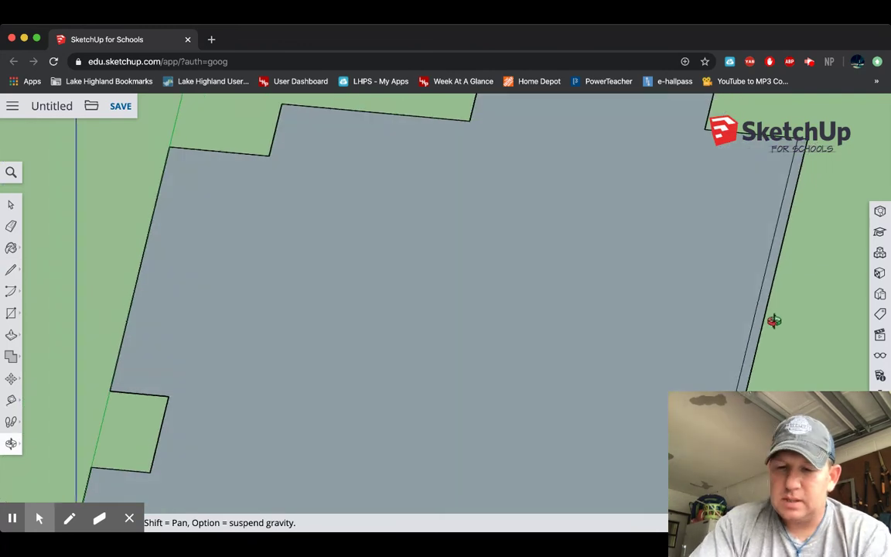
key("h")
left_click_drag(772, 317, 773, 464)
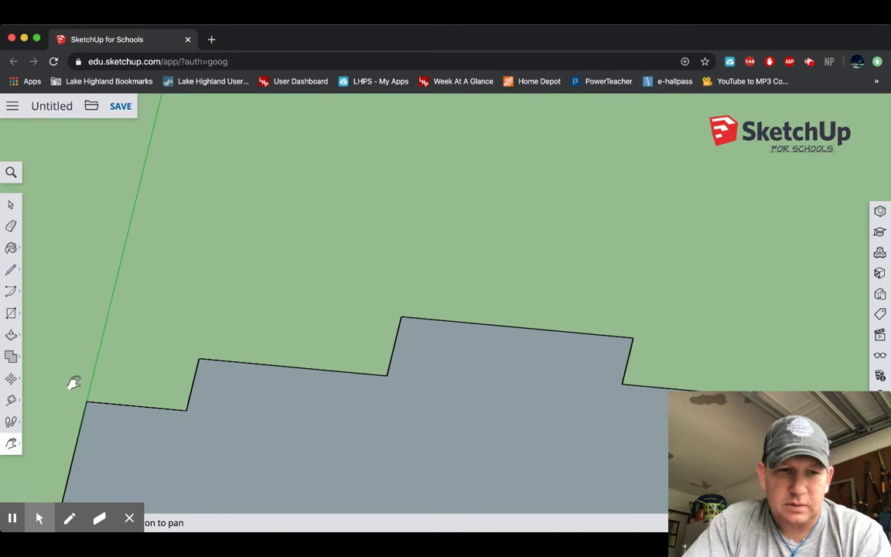
left_click(11, 272)
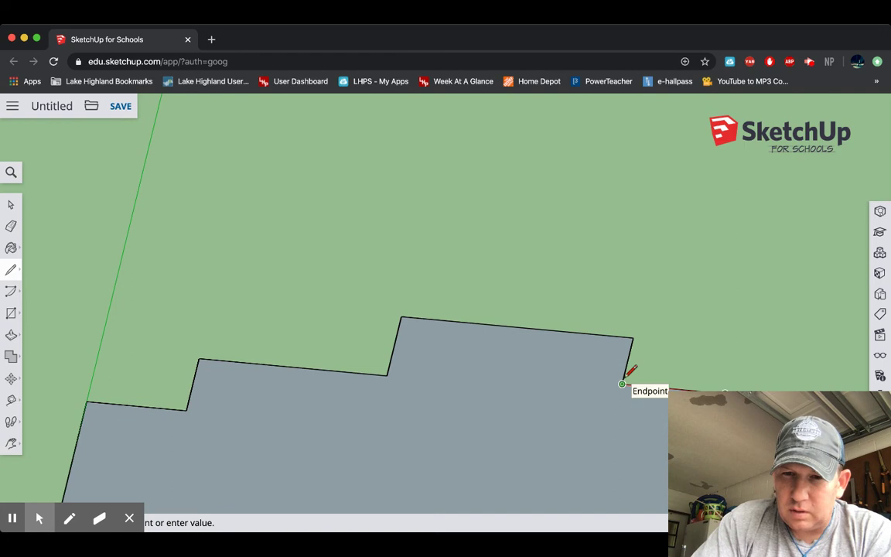
left_click(622, 384)
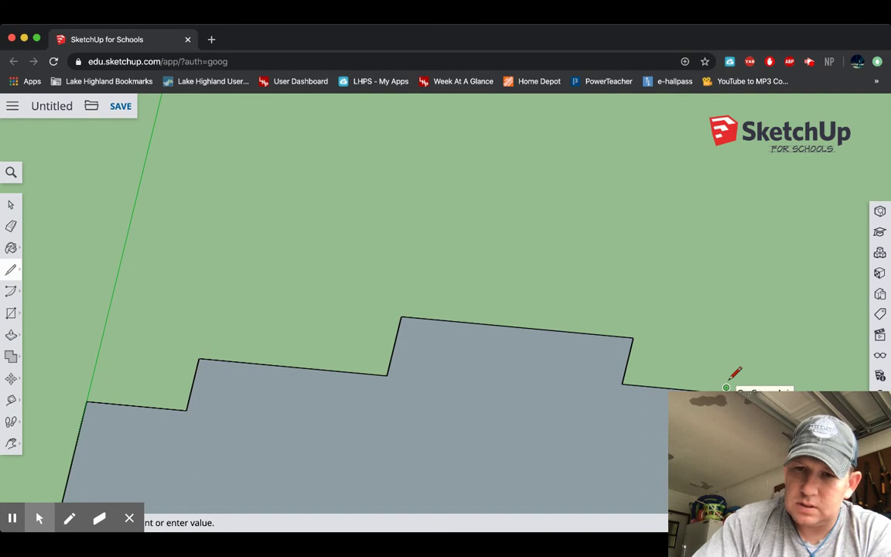
left_click(726, 386)
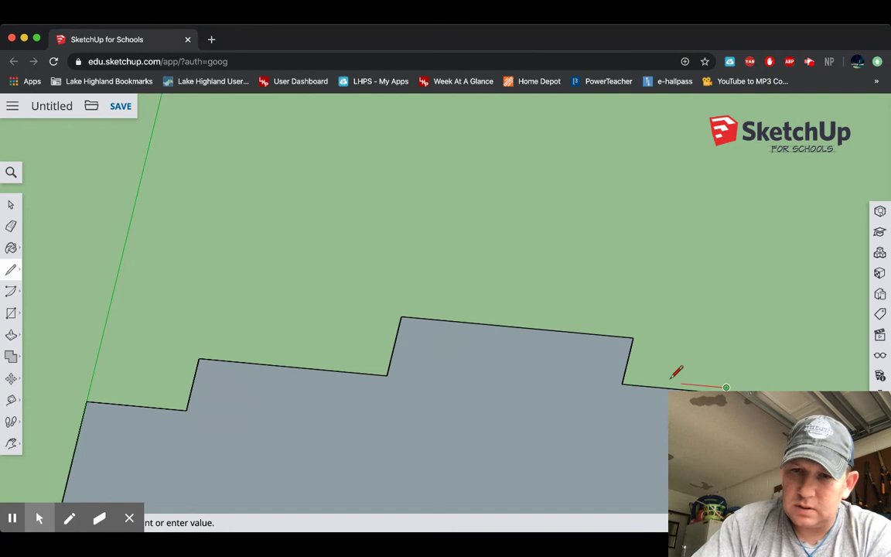
left_click(623, 377)
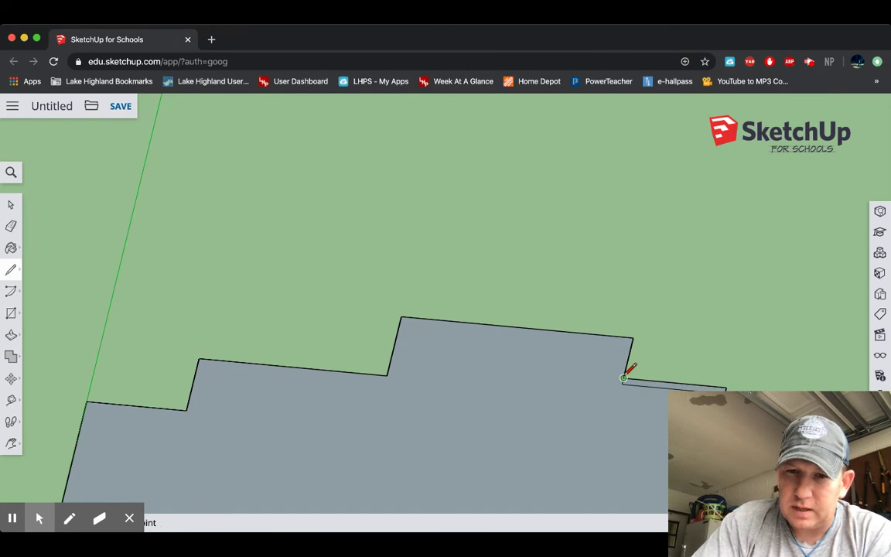
Add a 6" wide strip outside the adjoining short green-direction edge, and continue it as a strip along the outermost red-direction edge.
left_click(633, 338)
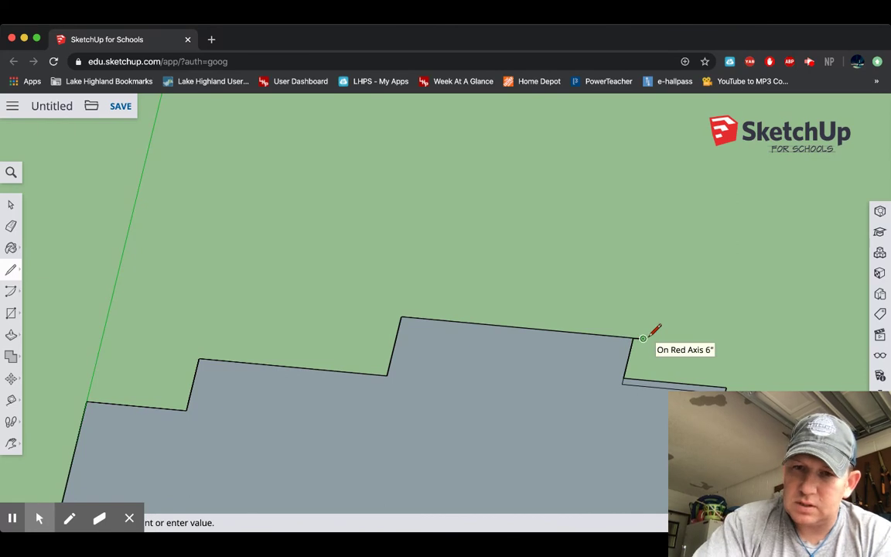
left_click(642, 338)
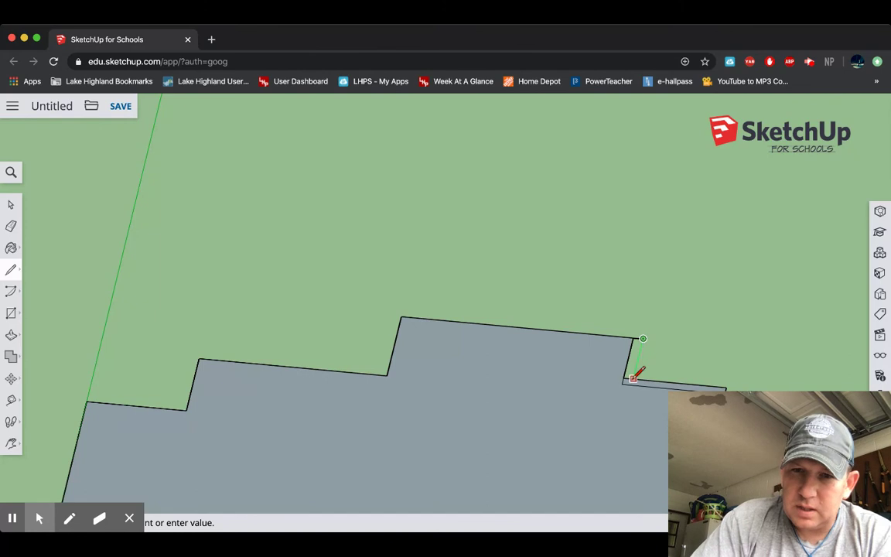
left_click(632, 378)
left_click(642, 338)
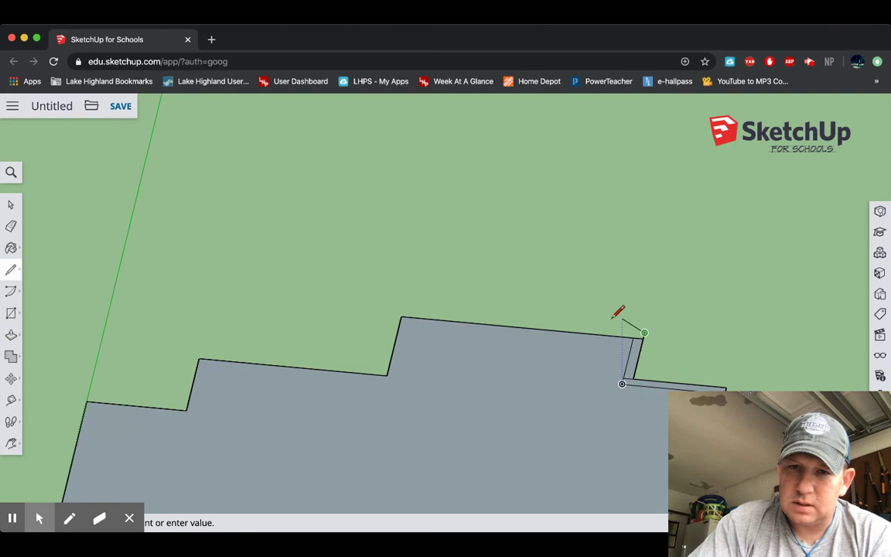
left_click(403, 310)
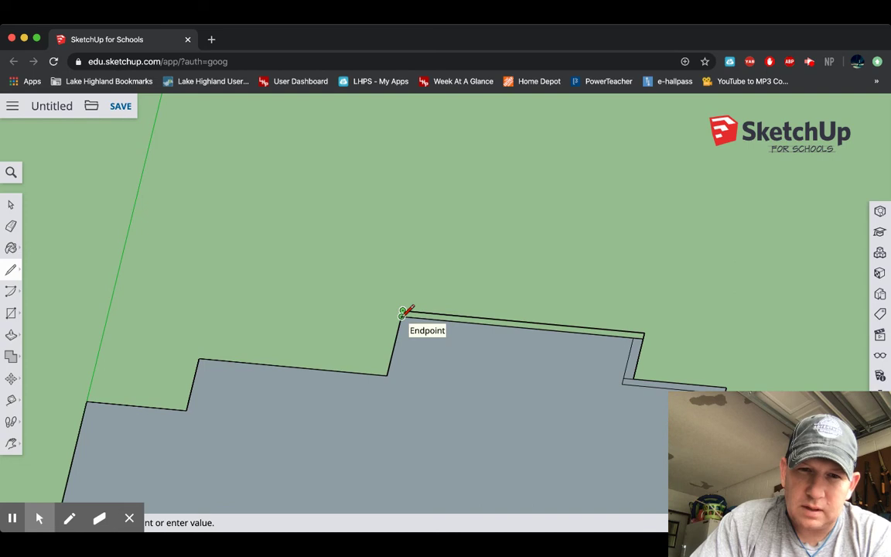
left_click(402, 315)
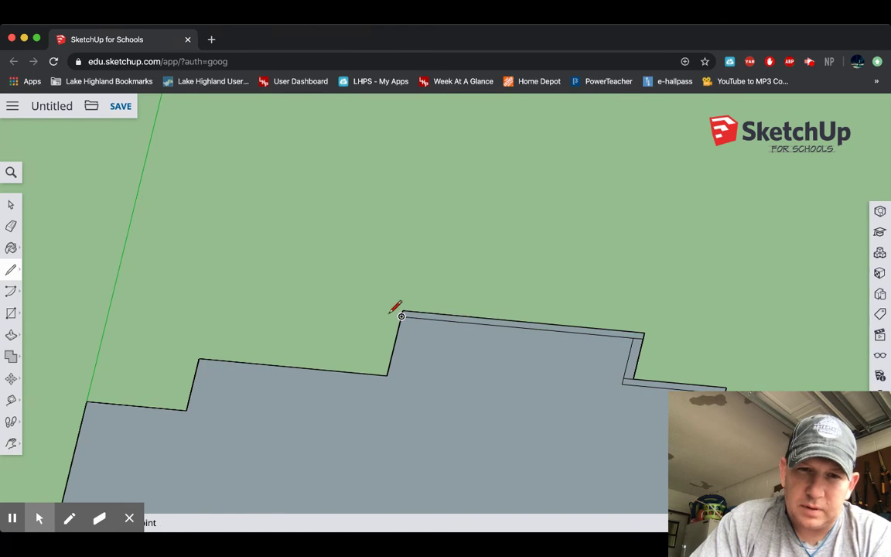
Outline a 6" wide strip outside the green-direction edge that steps down from the outermost section to the middle section.
scroll(399, 311, "up", 3)
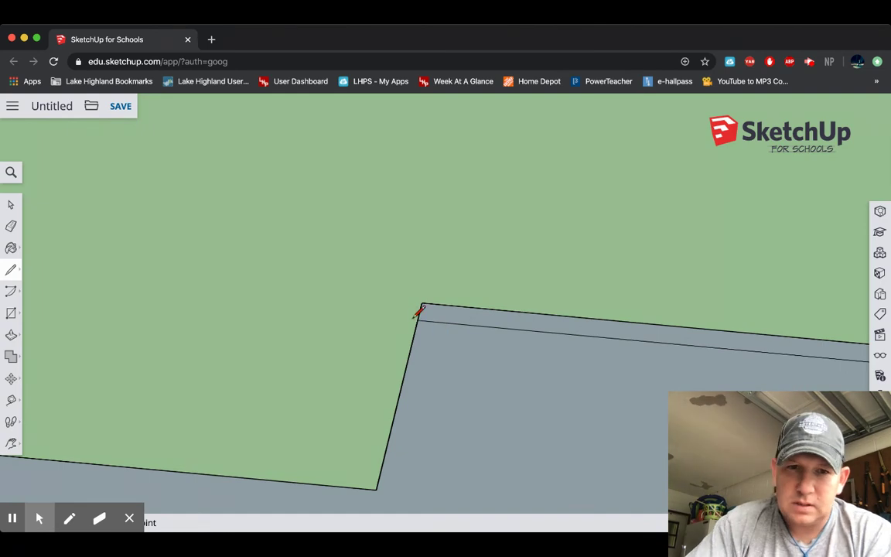
left_click(417, 318)
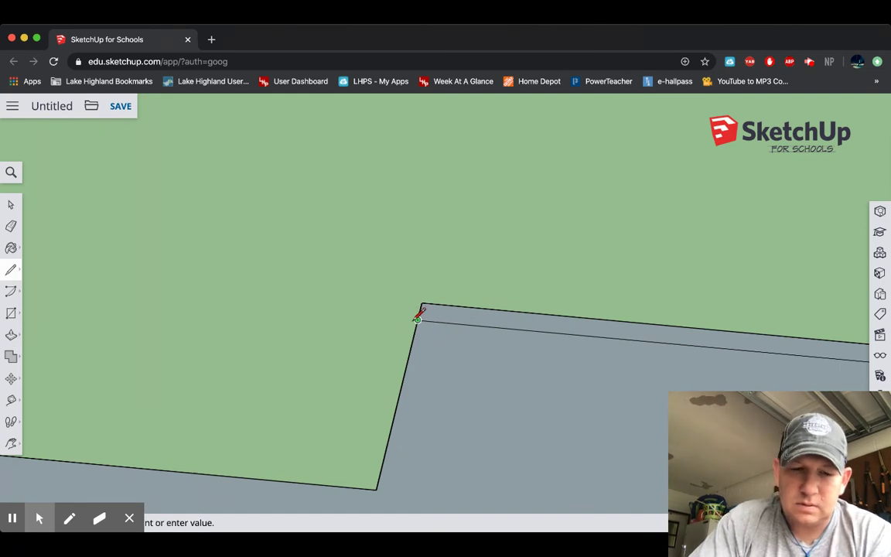
left_click(421, 301)
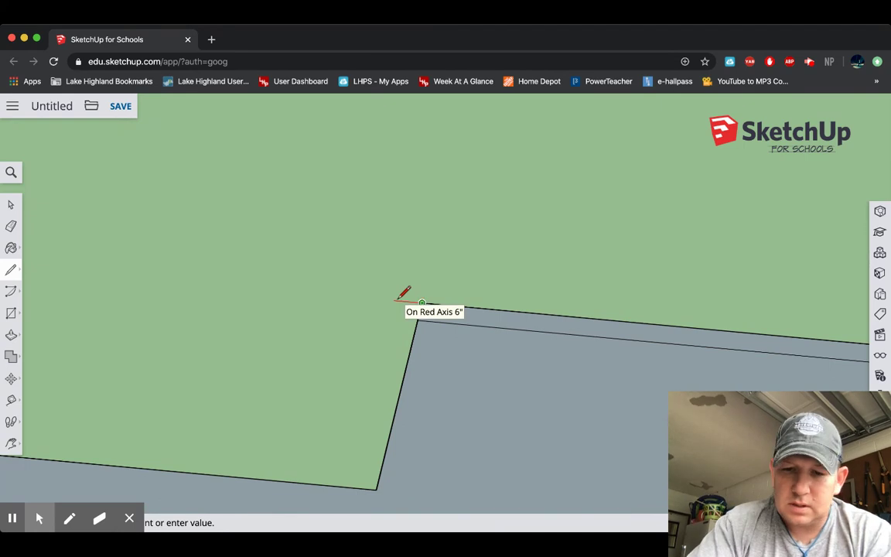
left_click(394, 299)
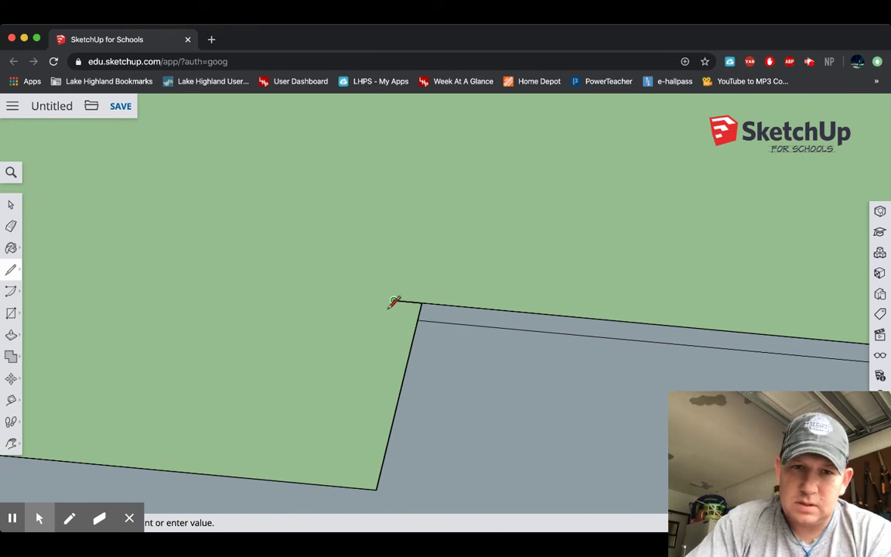
left_click(348, 486)
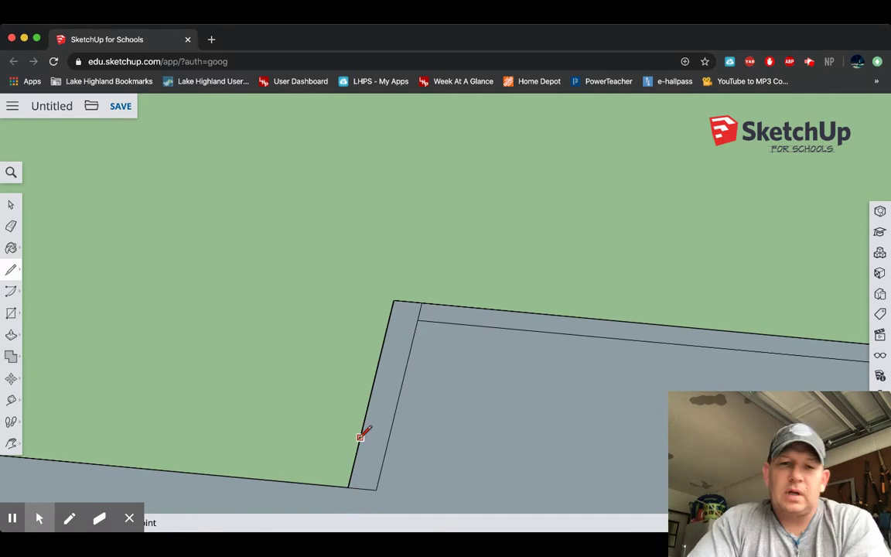
Outline a 6" deep strip outside the middle section's red-direction edge, ending at the strip already drawn beside the outermost section.
scroll(346, 419, "up", 2)
scroll(345, 424, "down", 2)
scroll(347, 420, "down", 3)
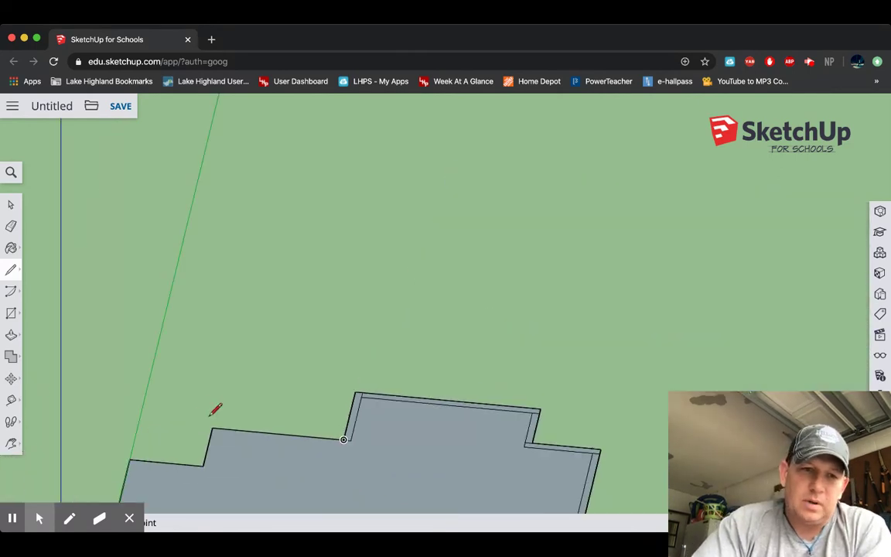
scroll(271, 412, "up", 5)
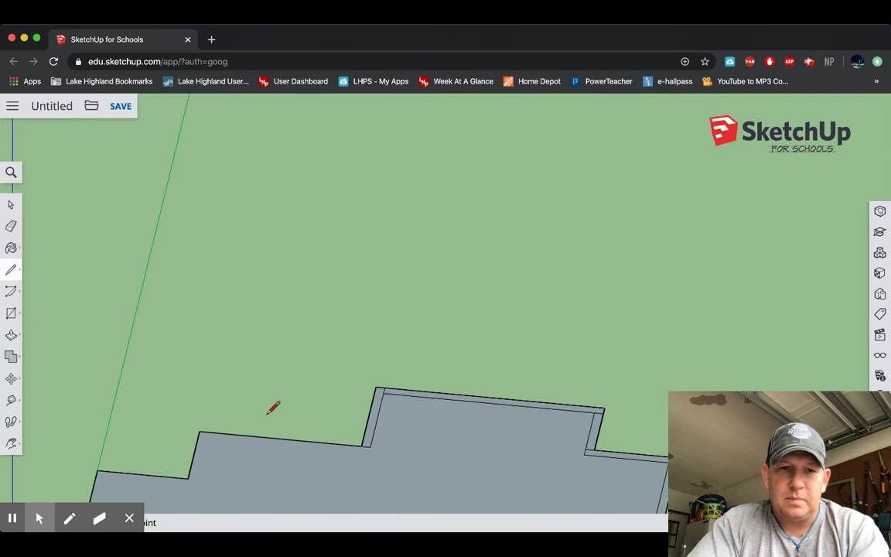
left_click(139, 447)
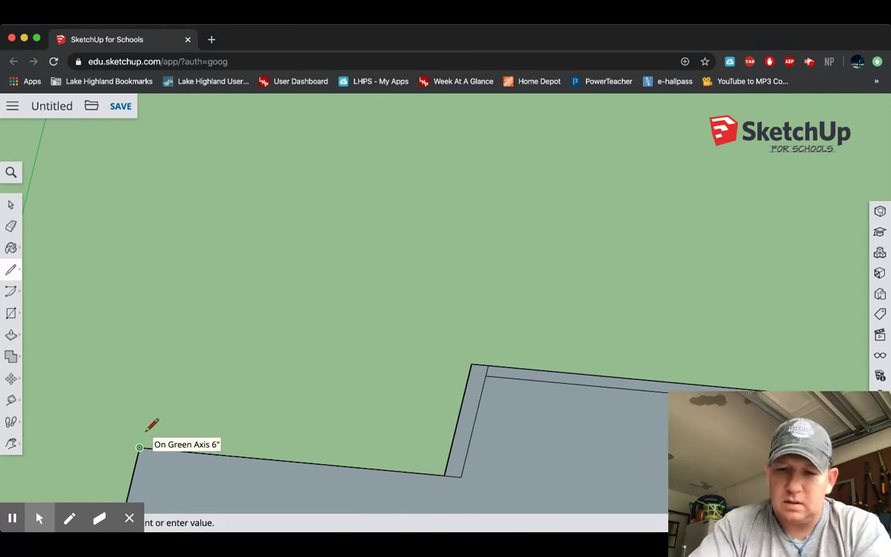
left_click(446, 464)
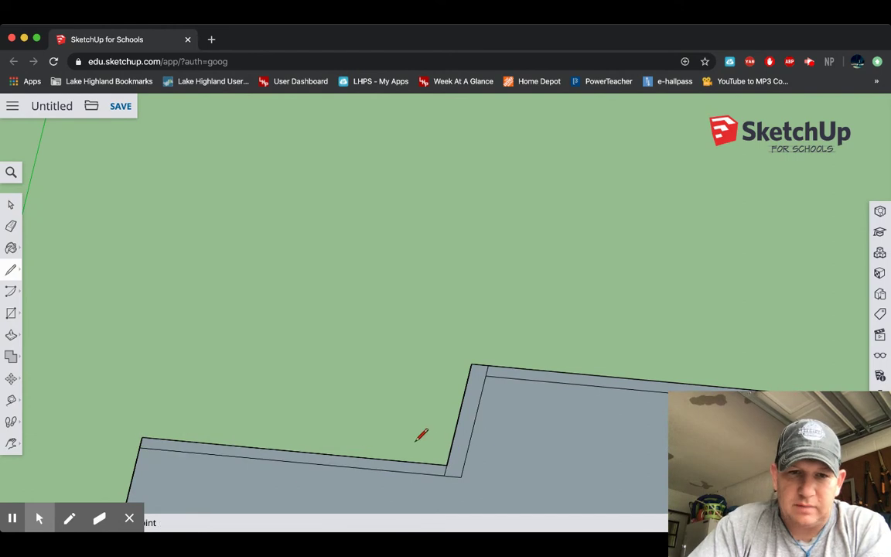
Outline a 6" wide strip outside the green-direction edge that steps down from the middle section to the section beside the green axis.
scroll(420, 434, "down", 3)
scroll(410, 447, "down", 1)
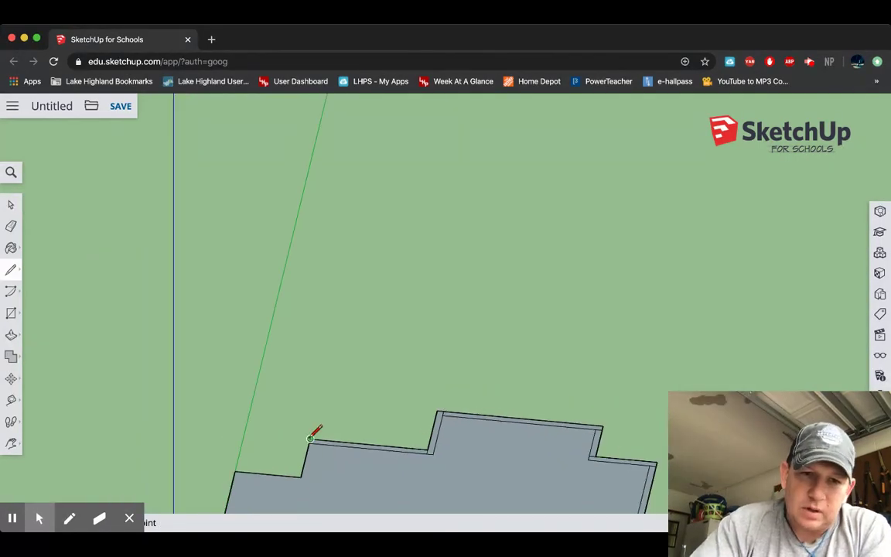
scroll(311, 439, "up", 3)
left_click(309, 442)
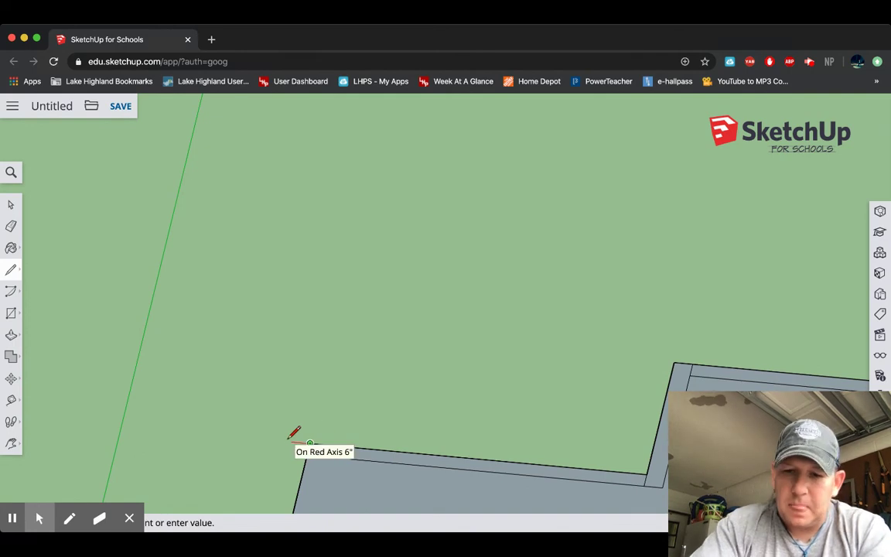
scroll(294, 435, "down", 2)
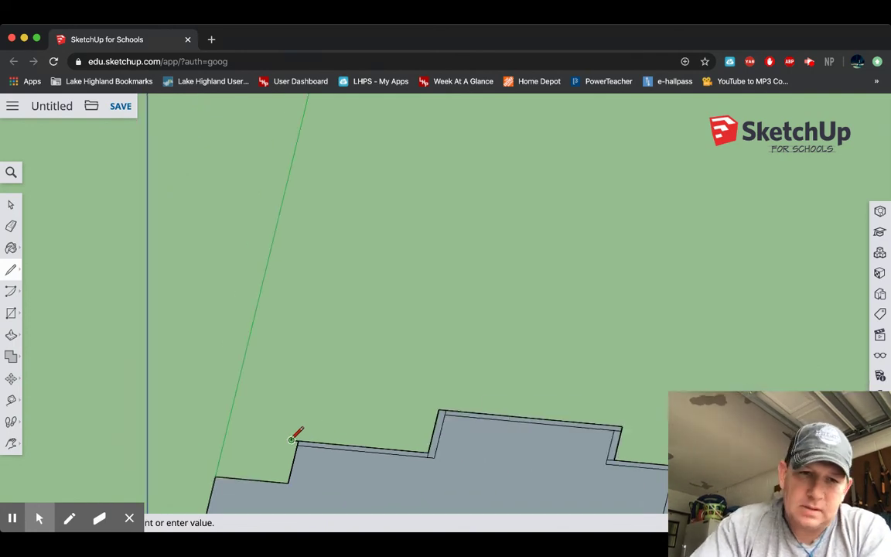
left_click(281, 481)
Outline a 6" deep strip outside the short red-direction edge beginning at the green axis, ending at the adjoining strip.
left_click(215, 476)
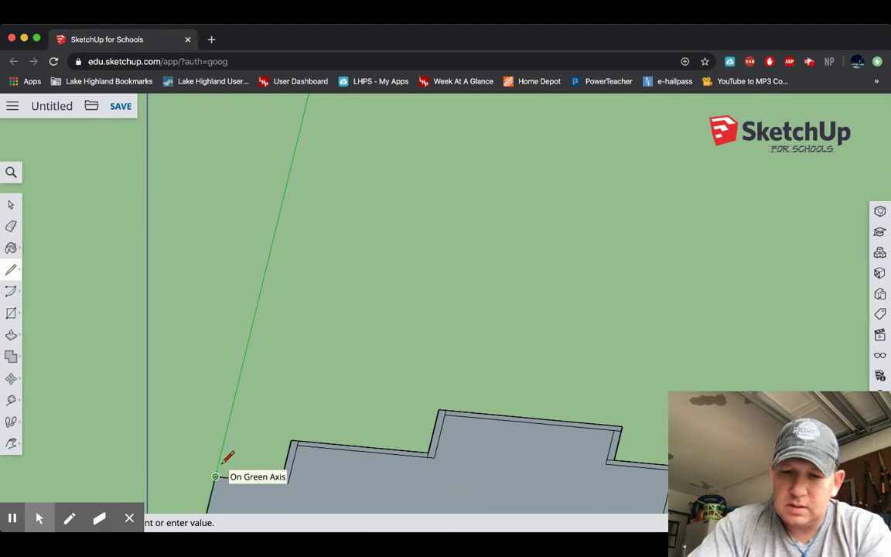
left_click(282, 477)
Draw a 6" line outward along the red axis from the outer strip corner on the green axis.
scroll(219, 468, "down", 1)
scroll(221, 469, "up", 3)
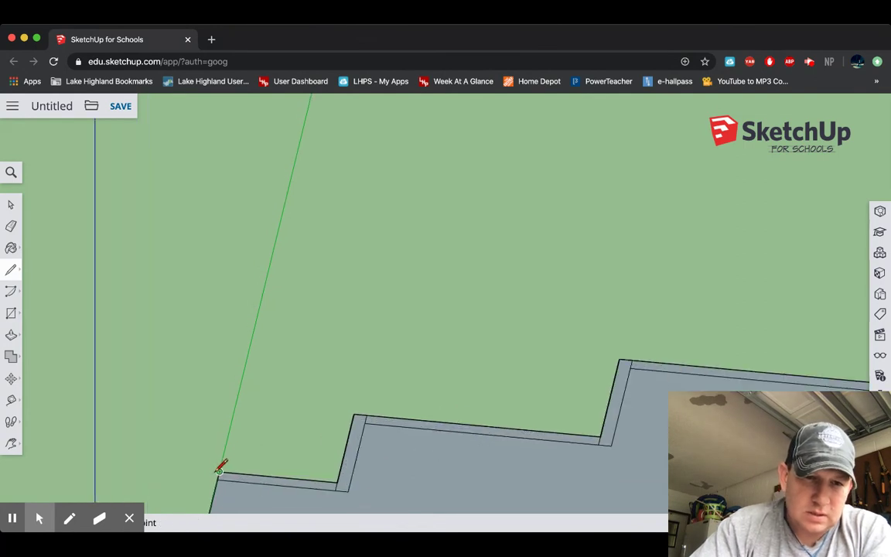
left_click(220, 470)
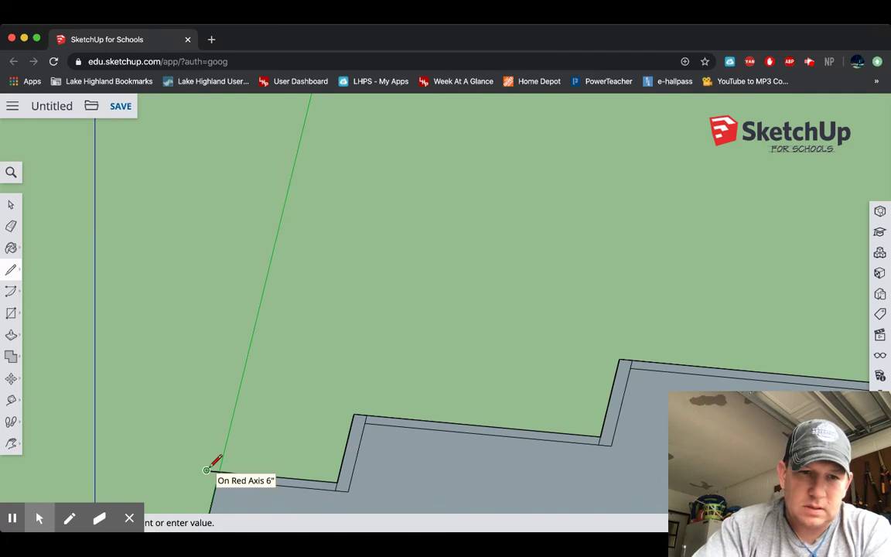
scroll(209, 466, "down", 3)
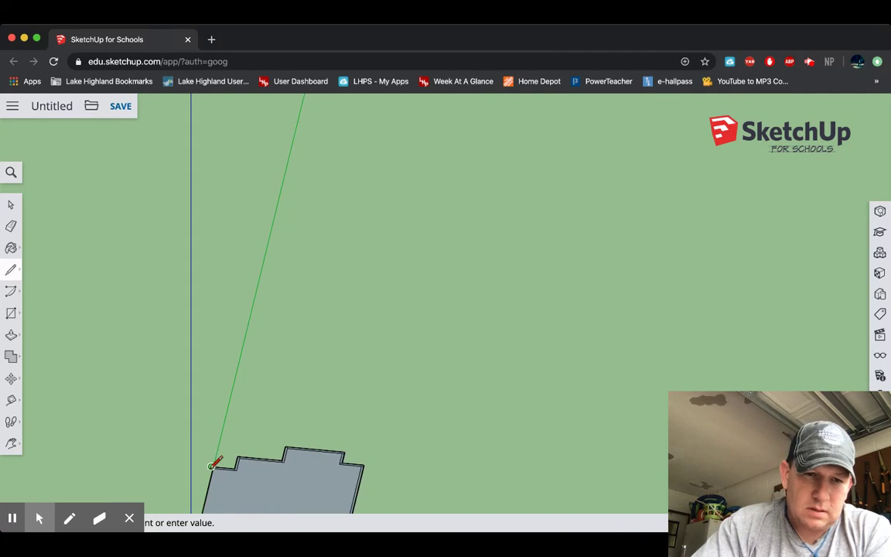
scroll(205, 496, "down", 5)
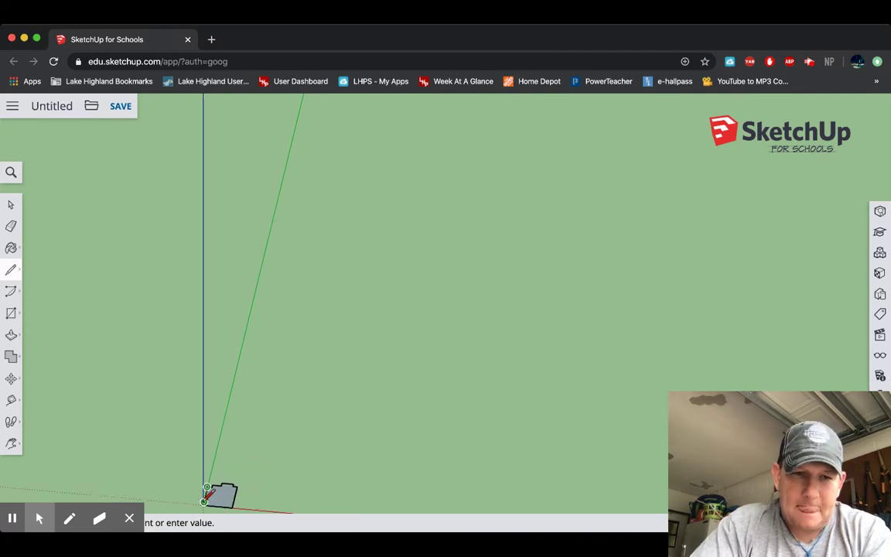
scroll(204, 499, "up", 3)
scroll(205, 499, "up", 6)
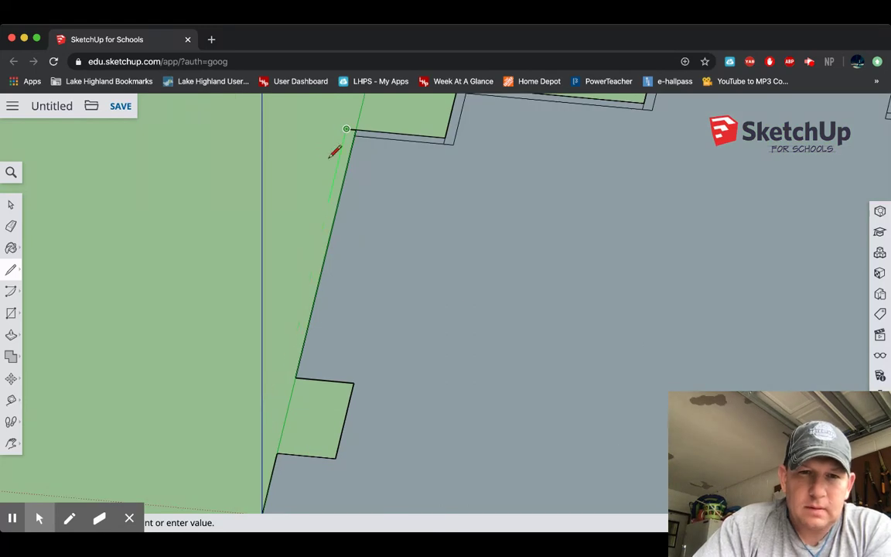
left_click(347, 130)
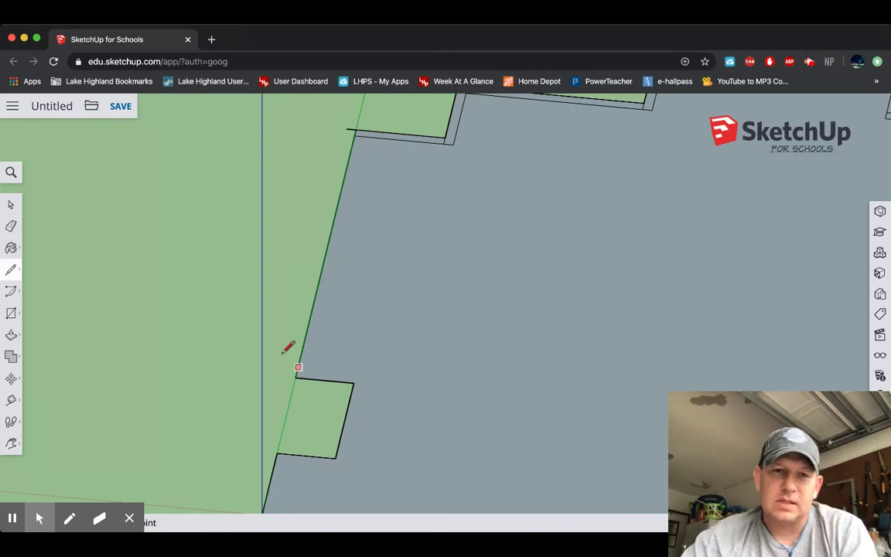
Draw a rectangular strip outside the long edge on the green axis, from the 6" line's end to the notch's nearest corner.
left_click(12, 313)
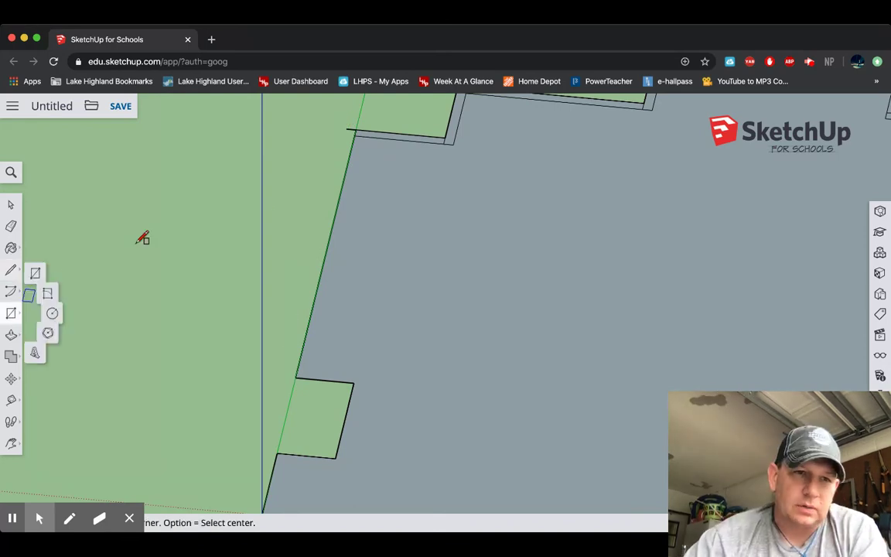
left_click(353, 134)
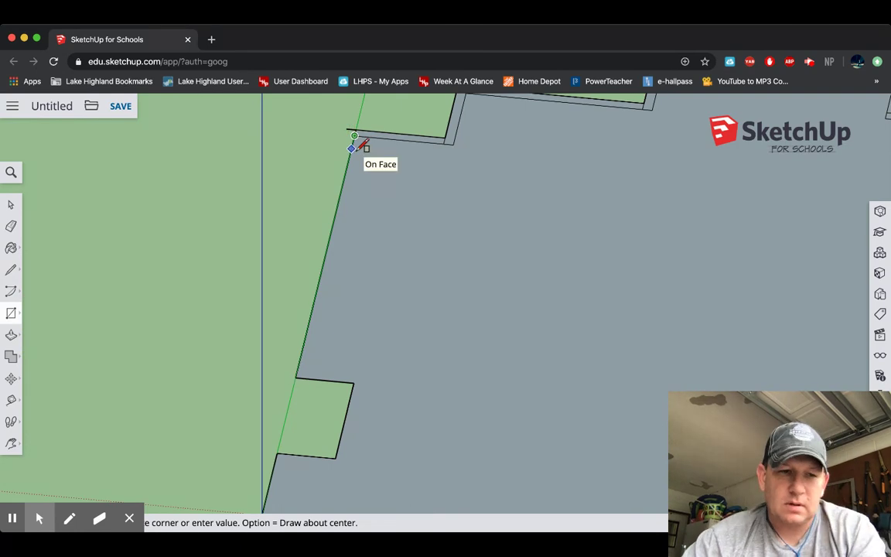
left_click(347, 127)
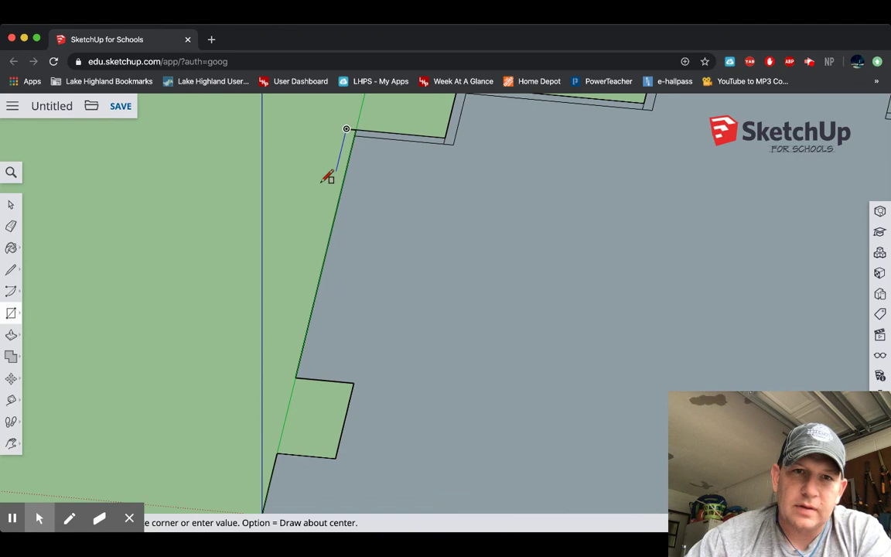
left_click(297, 377)
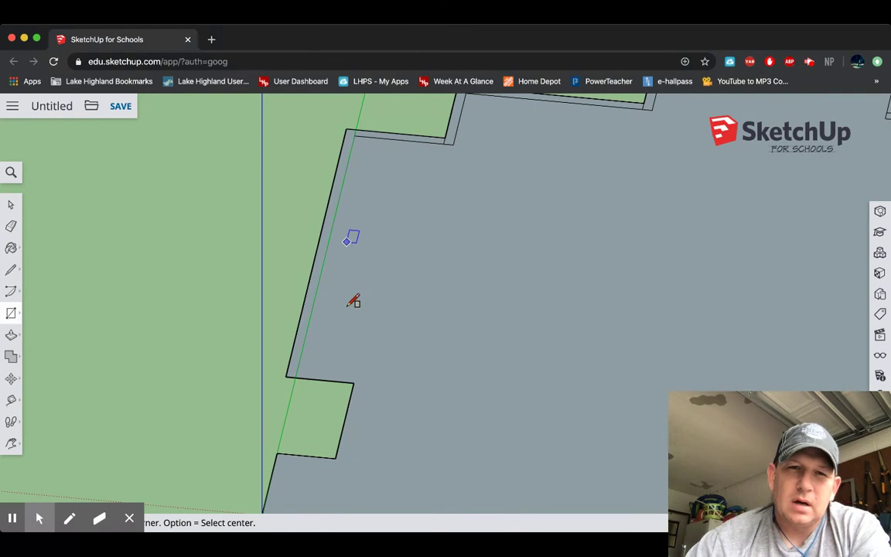
Outline a 6" deep strip inside the notch along its red-direction edge farther from the origin, starting at the rectangular strip's outer corner.
left_click(14, 270)
left_click(286, 375)
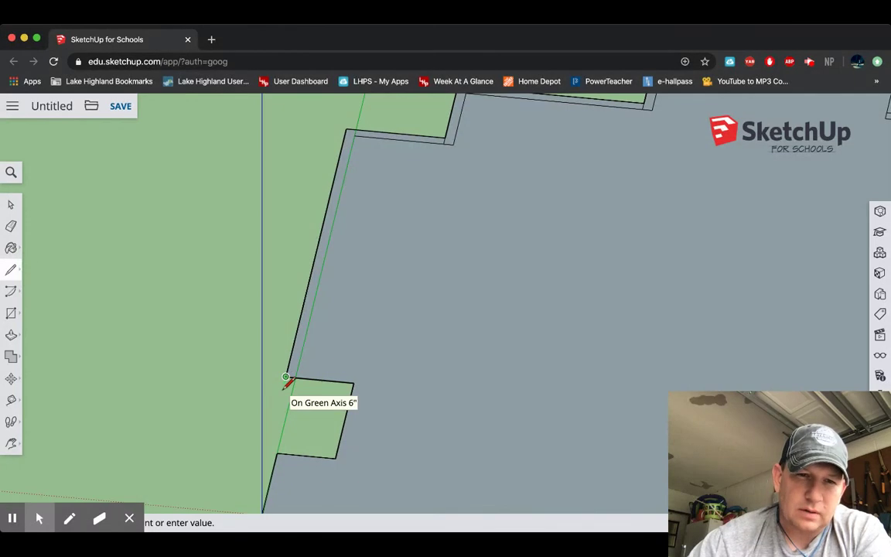
key("Return")
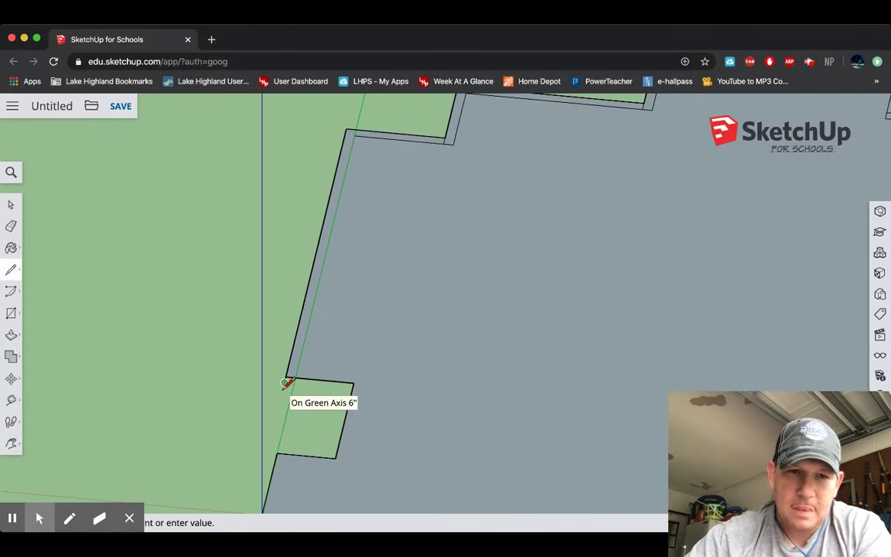
left_click(353, 388)
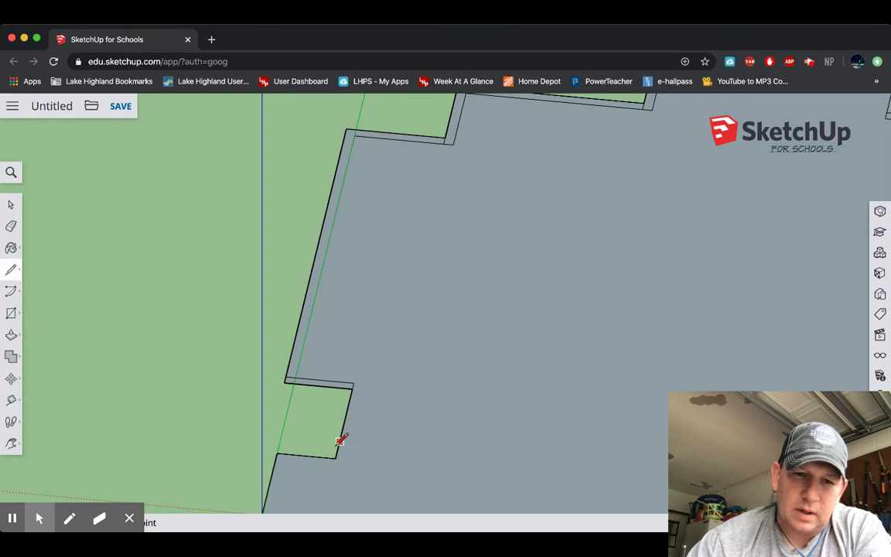
Outline a narrow strip along the notch's inner green-direction edge, and a 6" deep strip along its red-direction edge nearer the origin.
left_click(352, 387)
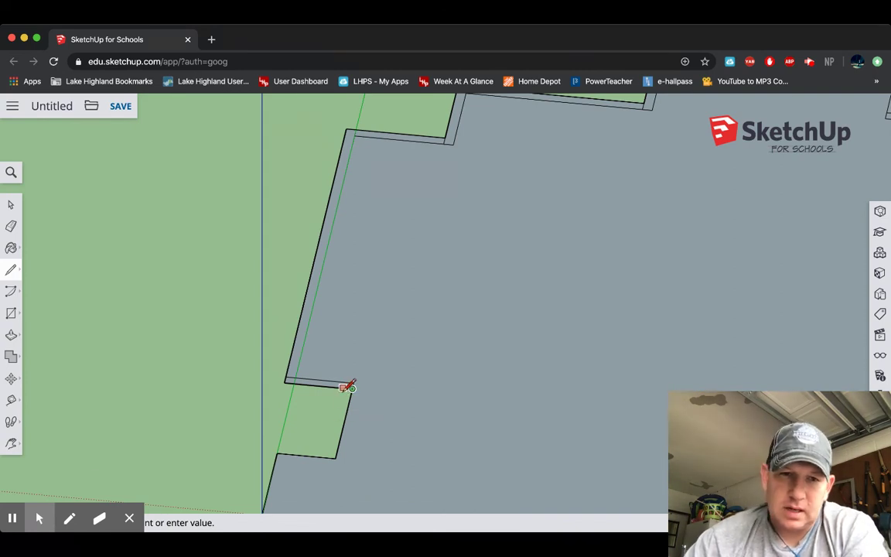
left_click(349, 387)
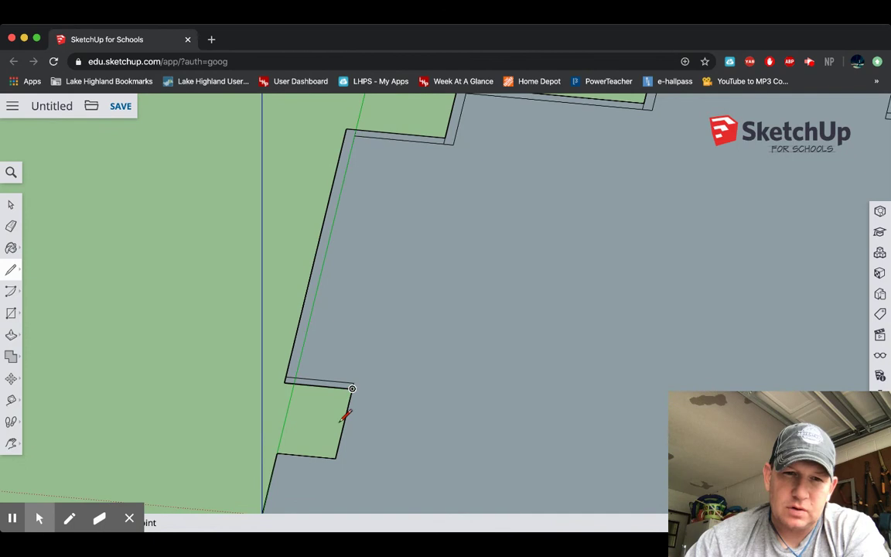
left_click(344, 386)
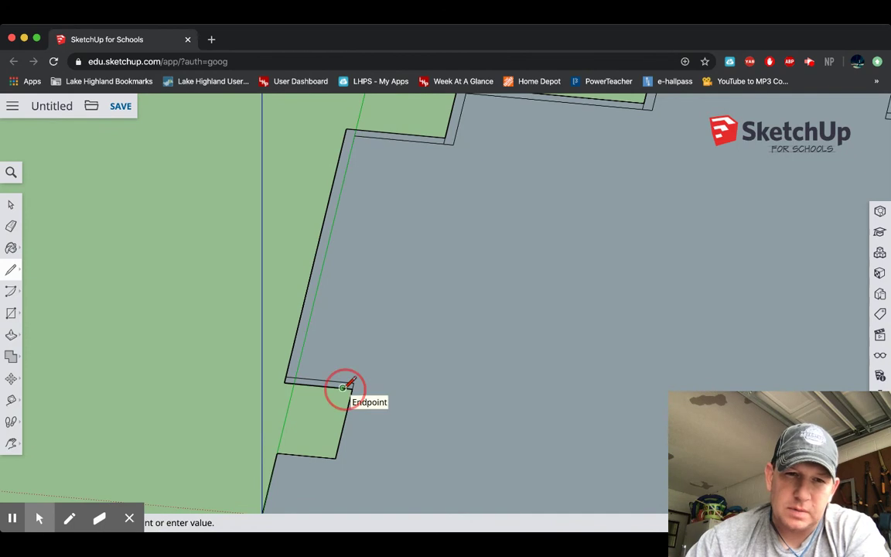
left_click(326, 457)
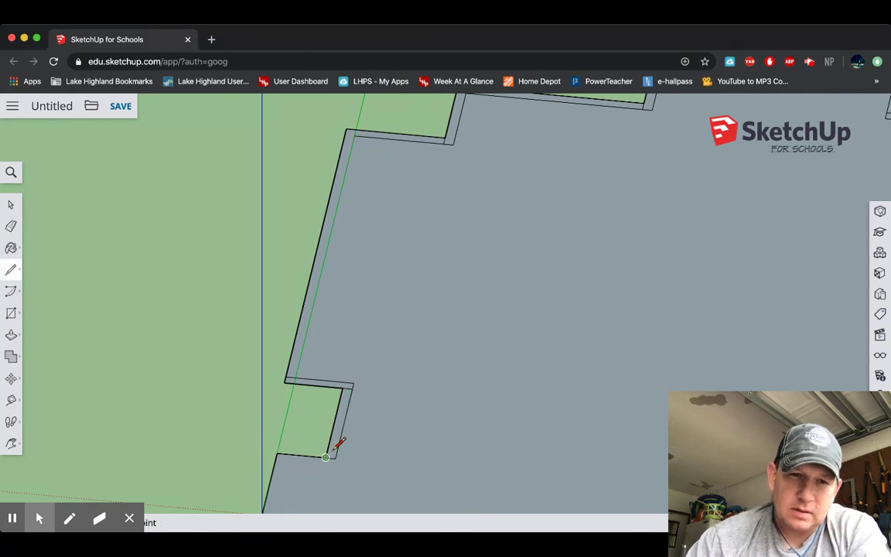
left_click(277, 452)
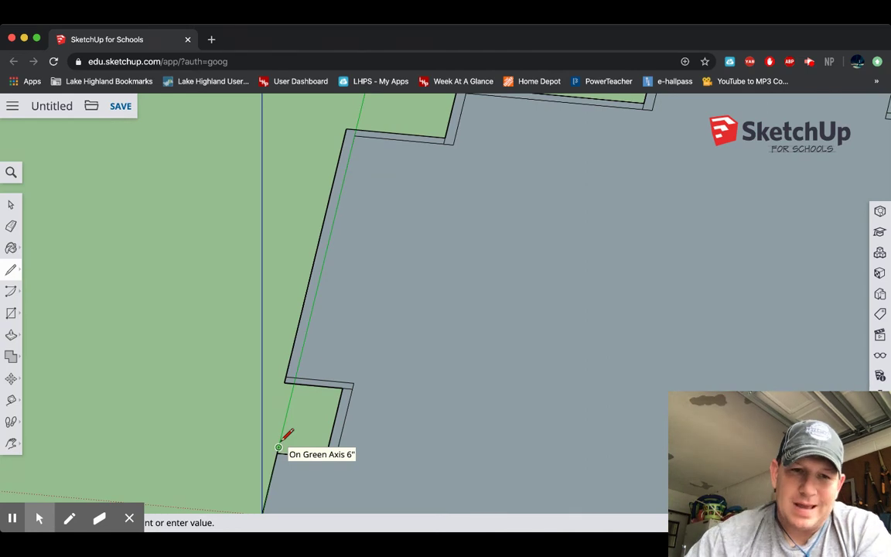
left_click(327, 450)
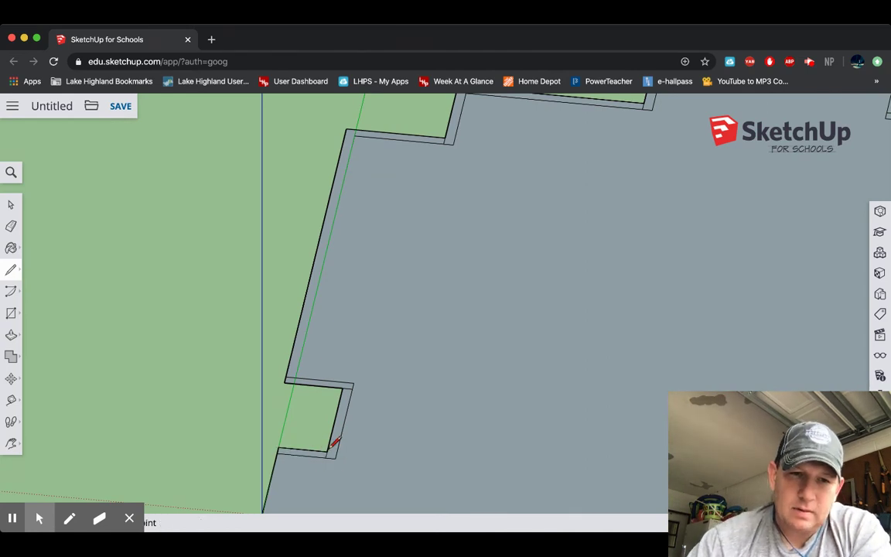
Draw a 6" line outward along the red axis from the notch strip's corner, and continue it in the green direction level with the origin.
left_click(277, 447)
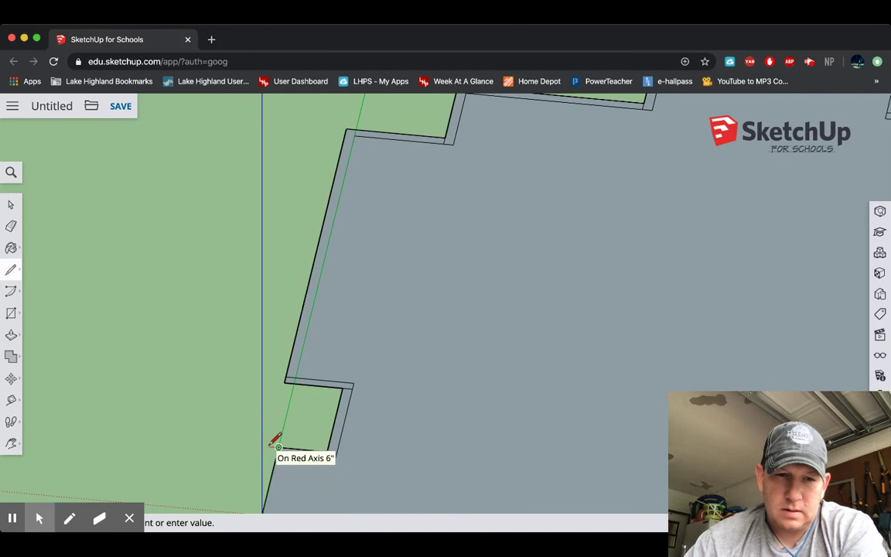
scroll(269, 445, "down", 5)
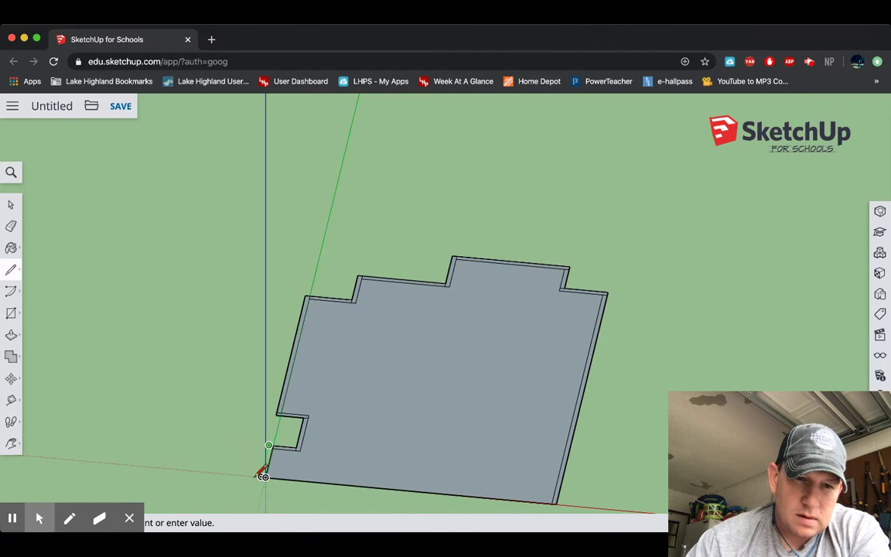
scroll(263, 474, "down", 1)
scroll(261, 472, "up", 7)
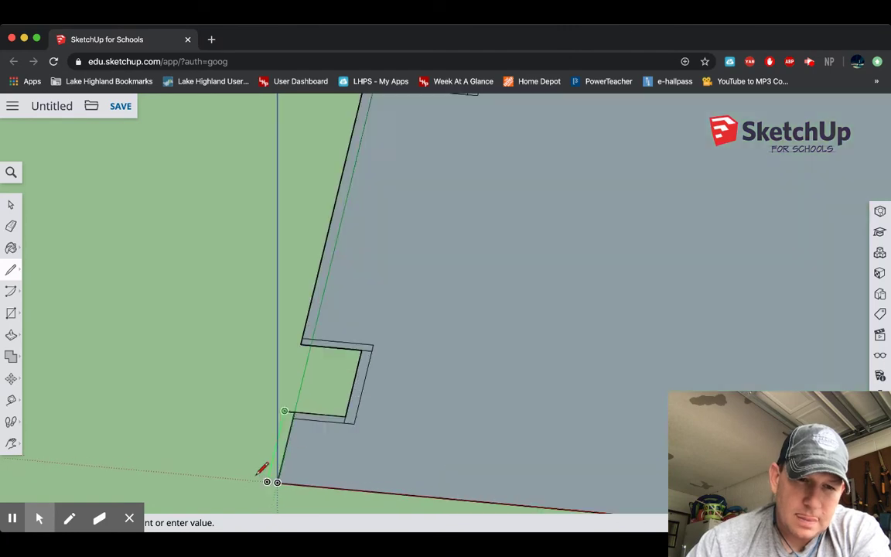
left_click(276, 485)
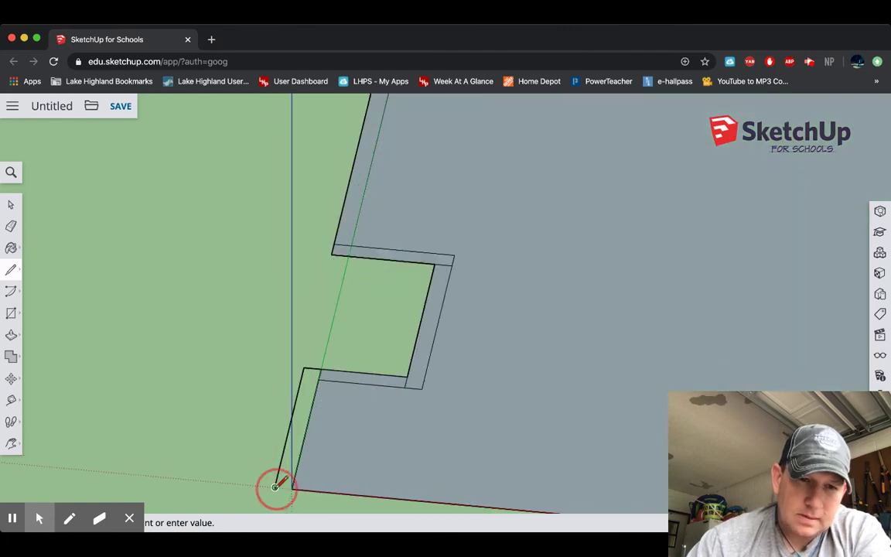
Extend the outer wall line in the green direction past the origin, and turn it along the red direction to the green axis.
scroll(276, 486, "down", 1)
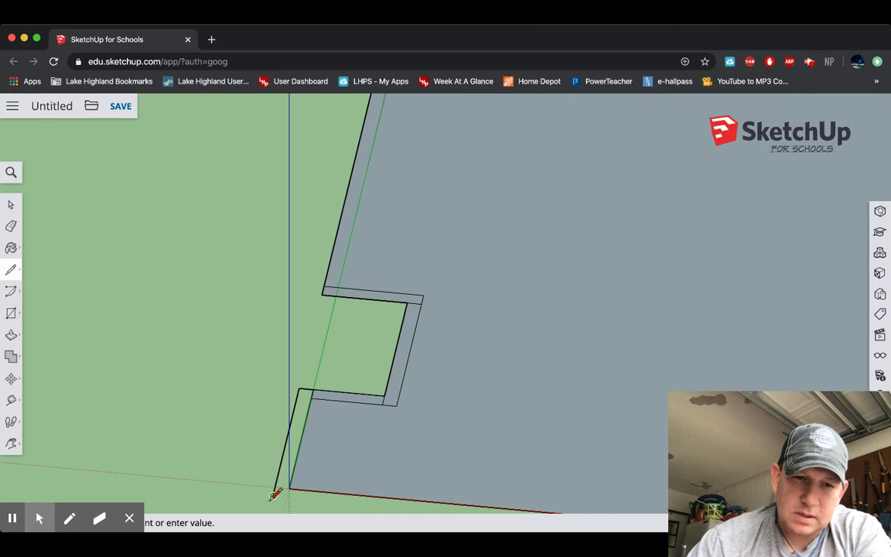
left_click(290, 505)
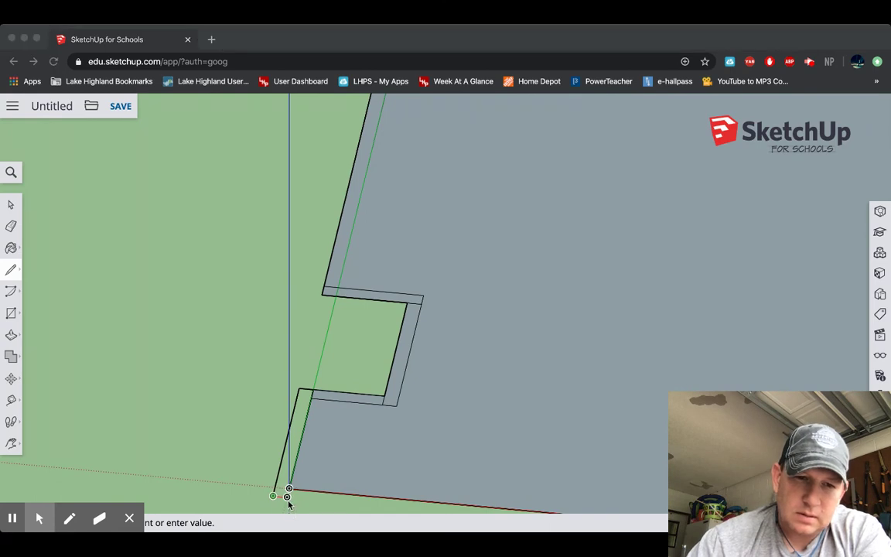
scroll(288, 496, "down", 2)
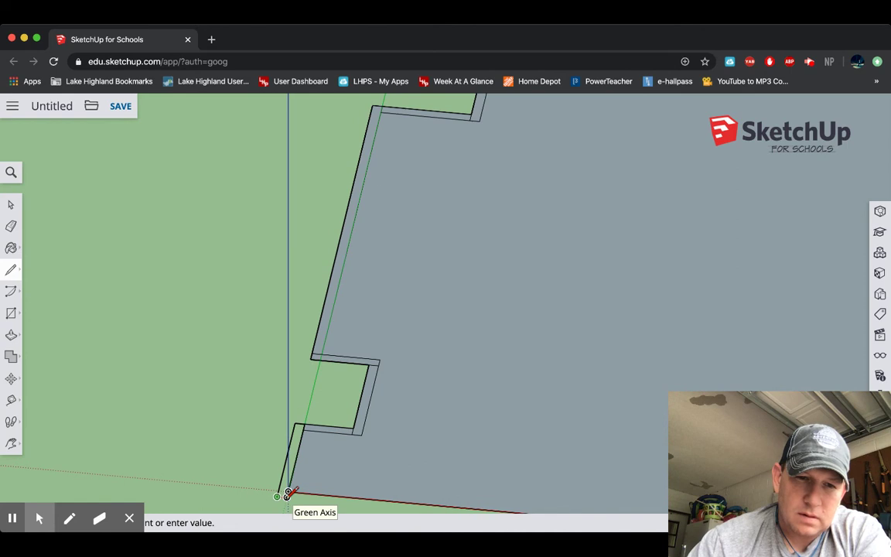
left_click(287, 497)
Continue the outer wall line parallel to the long red-axis edge and close the strip at the far corner's existing wall strip.
scroll(286, 496, "down", 3)
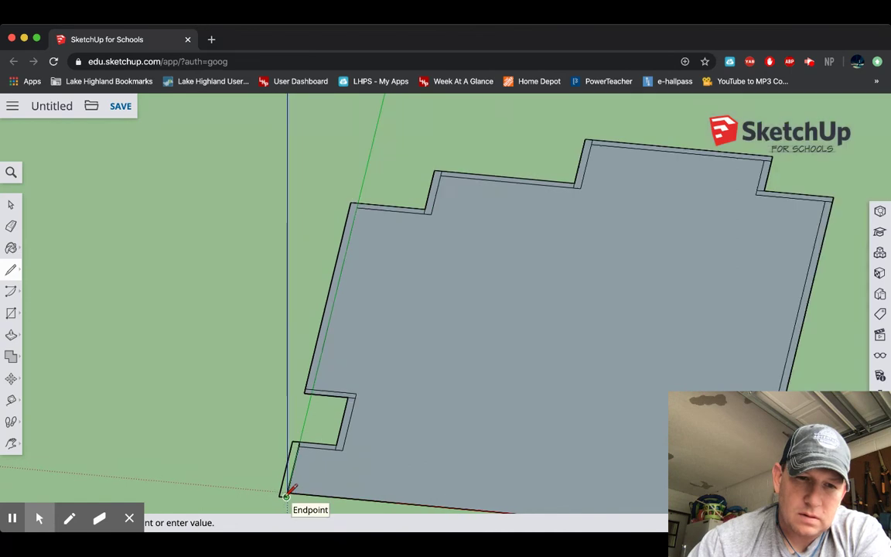
scroll(286, 495, "up", 4)
scroll(287, 492, "down", 3)
scroll(376, 467, "down", 3)
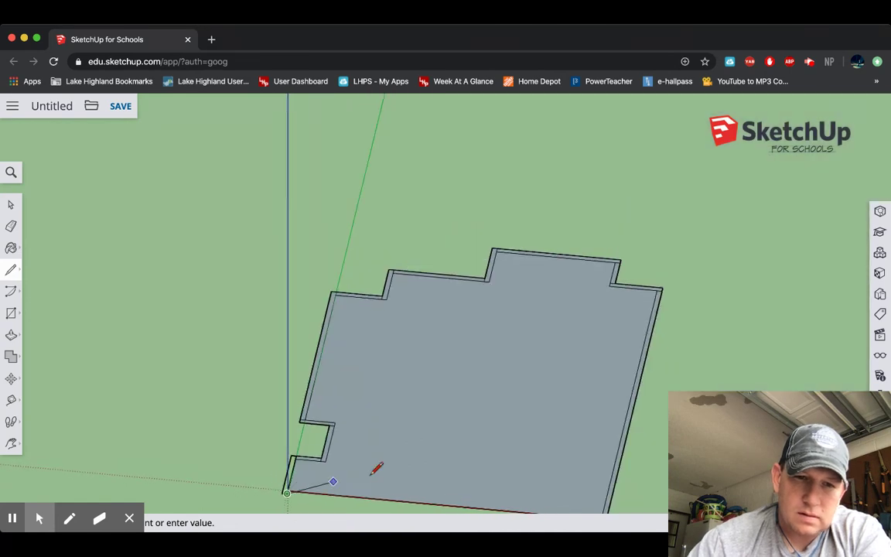
scroll(396, 471, "up", 3)
scroll(386, 470, "down", 1)
scroll(384, 470, "down", 2)
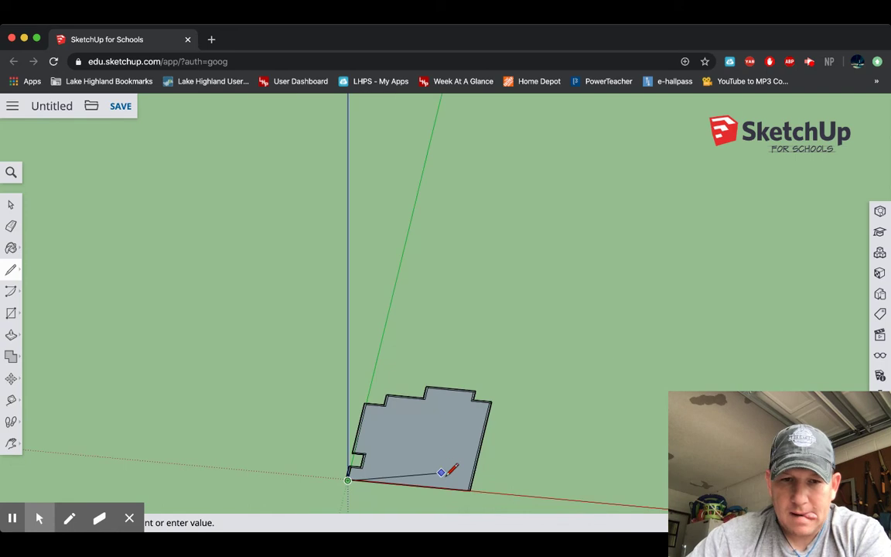
scroll(473, 487, "up", 5)
scroll(469, 493, "up", 3)
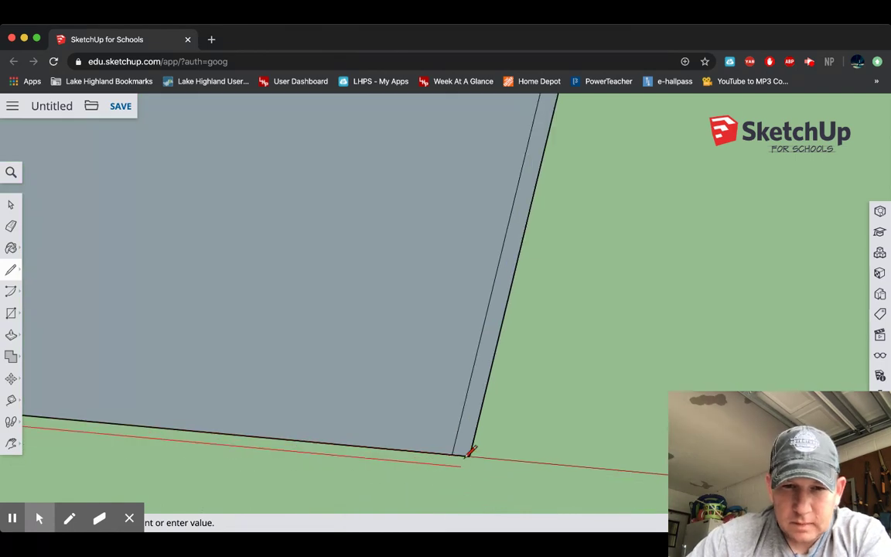
left_click(467, 465)
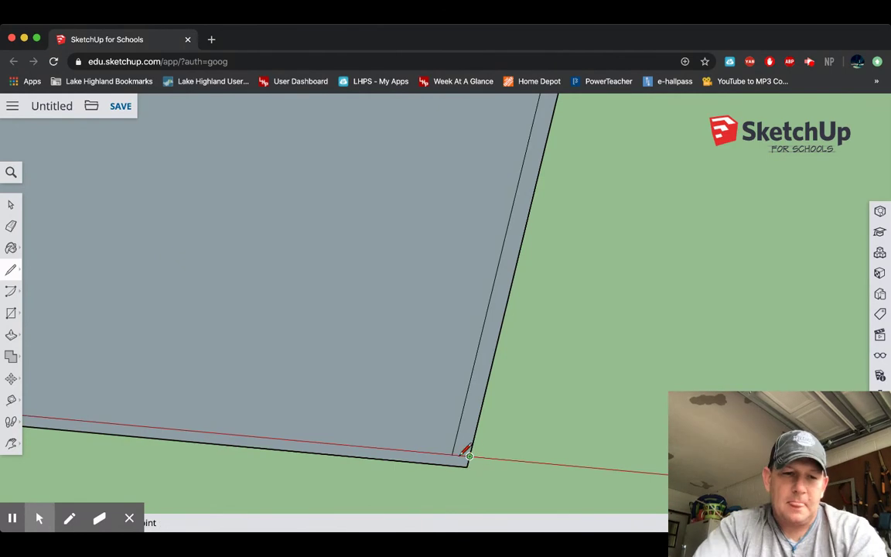
scroll(348, 392, "up", 2)
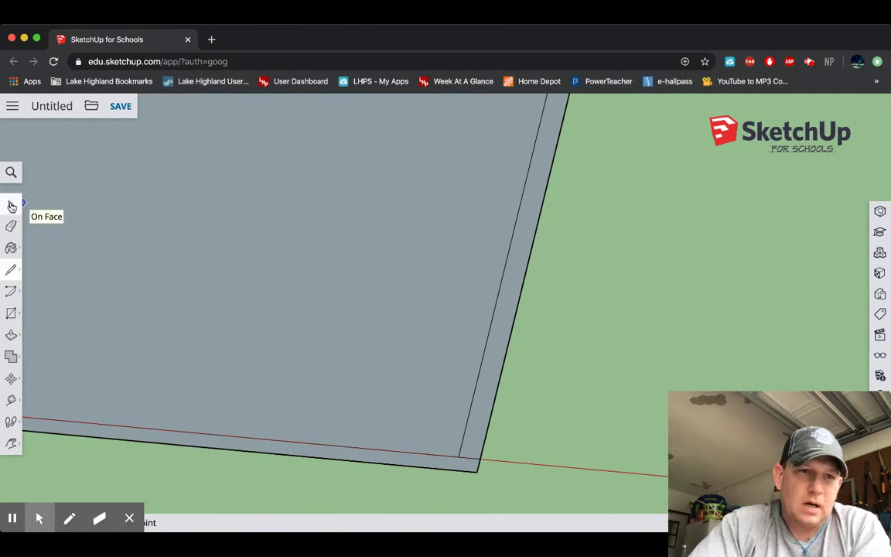
left_click(11, 205)
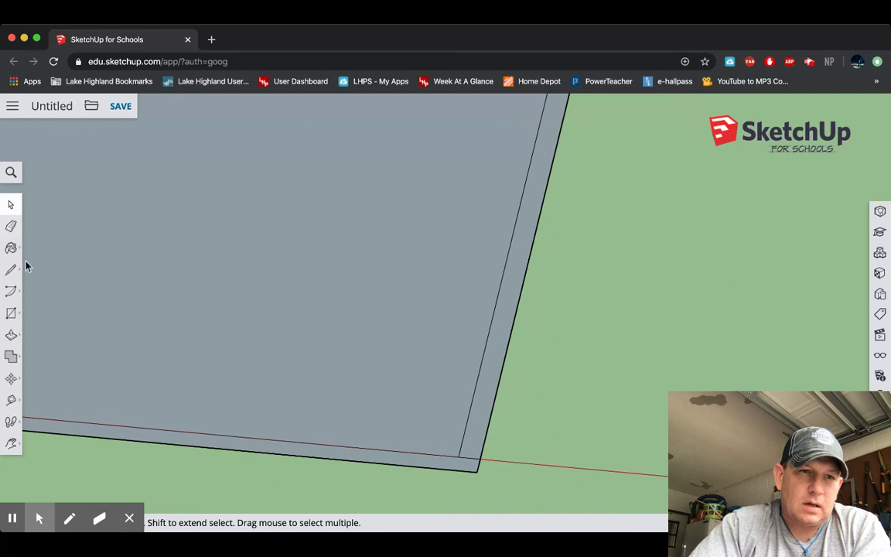
left_click(12, 335)
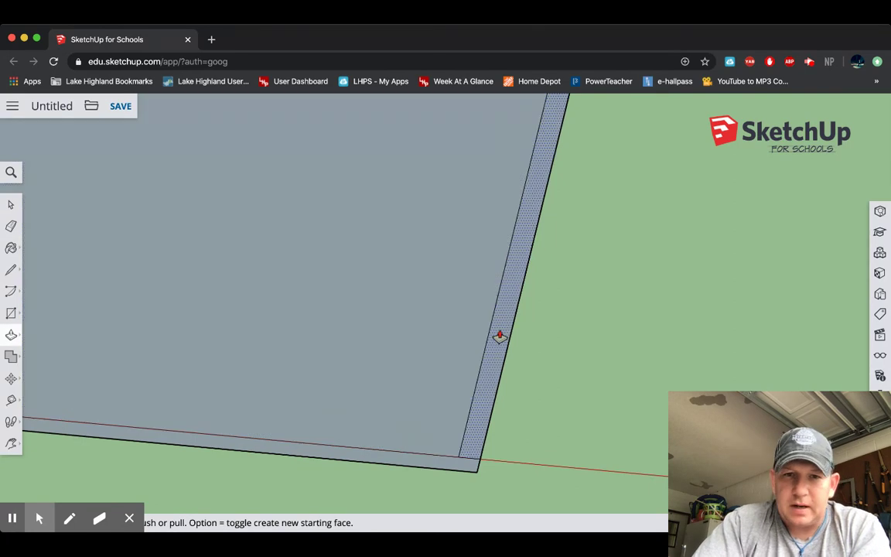
left_click(11, 205)
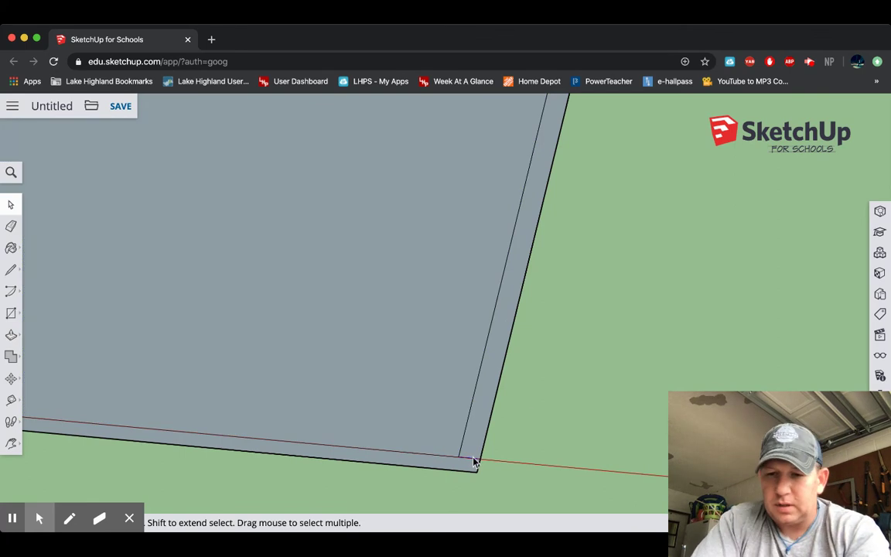
Delete the short dividing segments across the wall strip at the far red-axis corner and both corners of the first step beyond it.
scroll(493, 431, "up", 4)
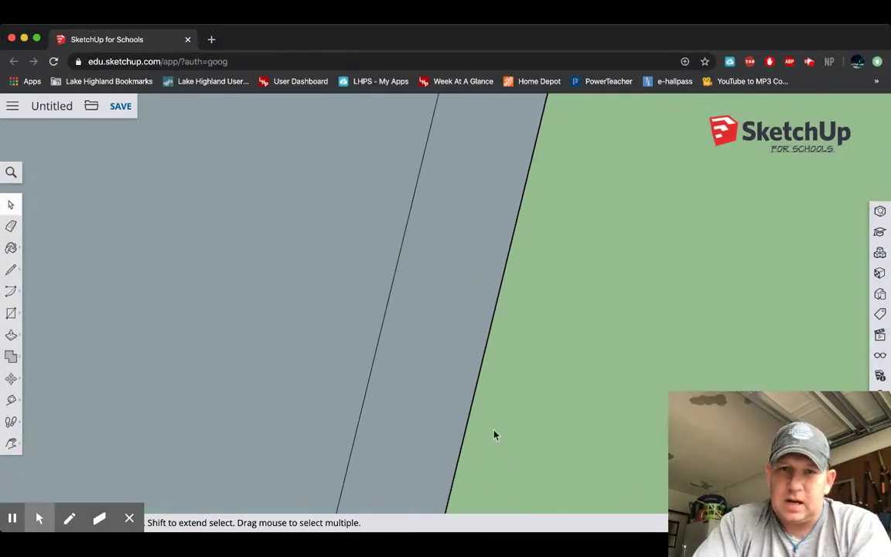
scroll(495, 435, "down", 6)
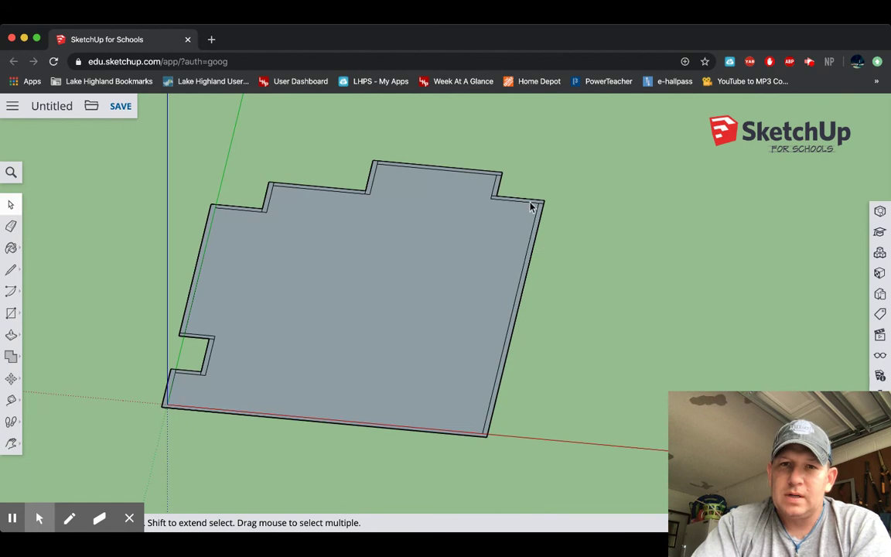
scroll(531, 206, "up", 5)
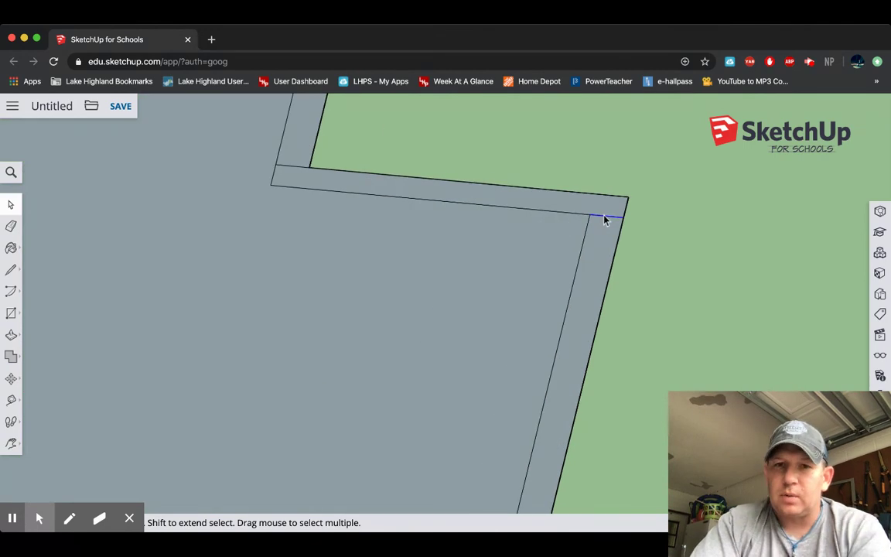
left_click(301, 170)
left_click(295, 167)
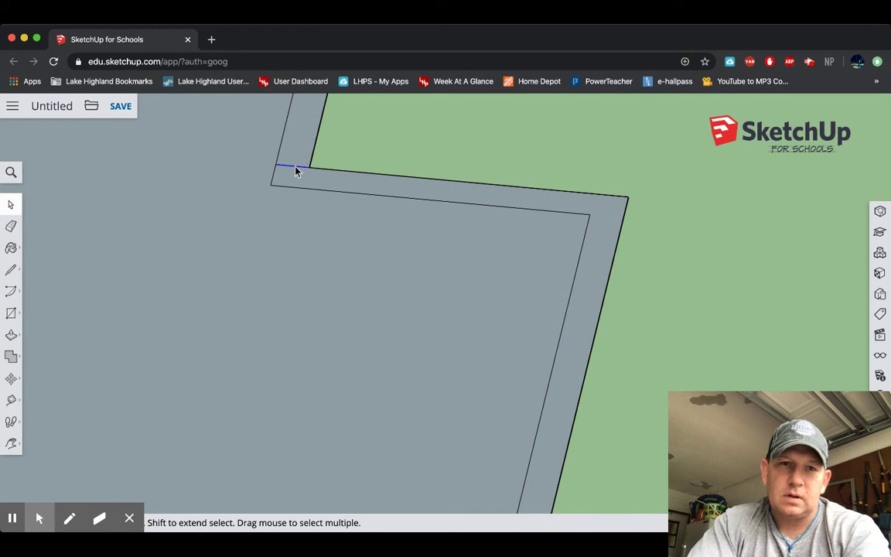
scroll(295, 174, "up", 5)
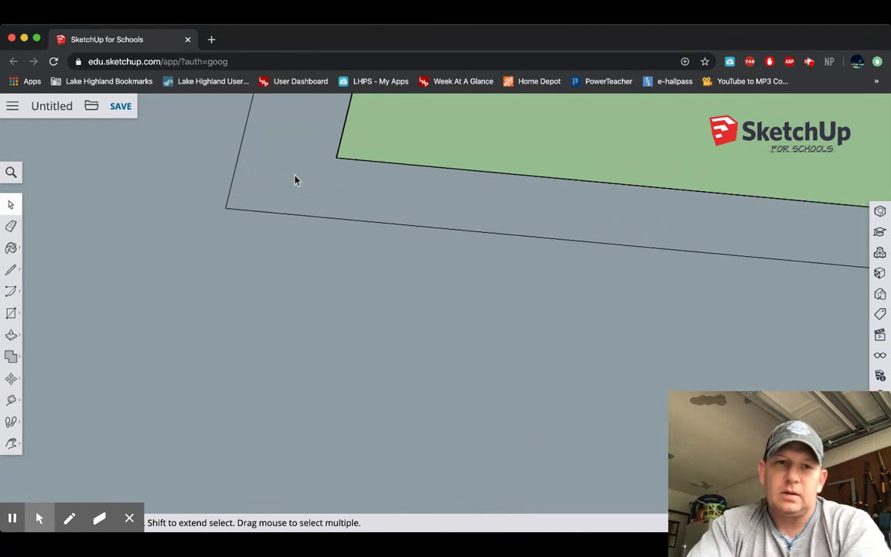
Delete the short dividing segments across the wall strip at both outer corners of the farthest projecting section.
scroll(295, 176, "down", 11)
scroll(284, 145, "up", 4)
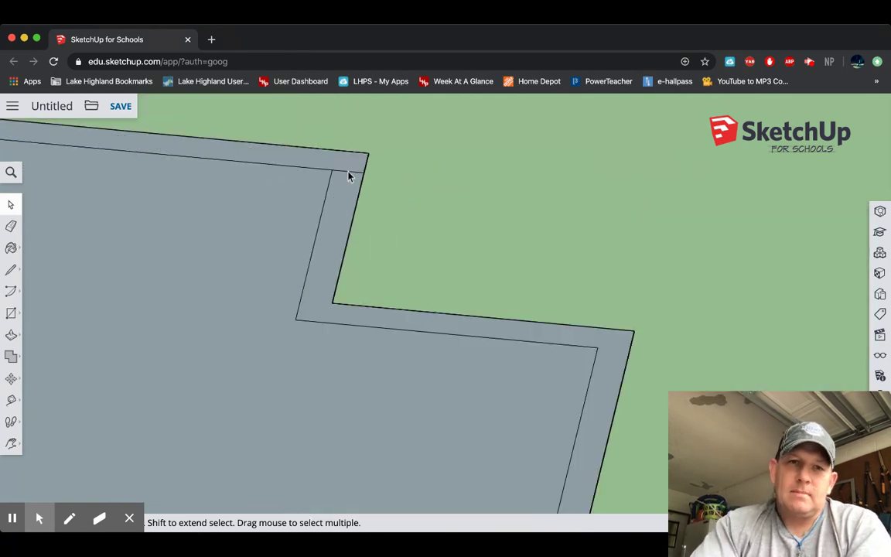
left_click(352, 175)
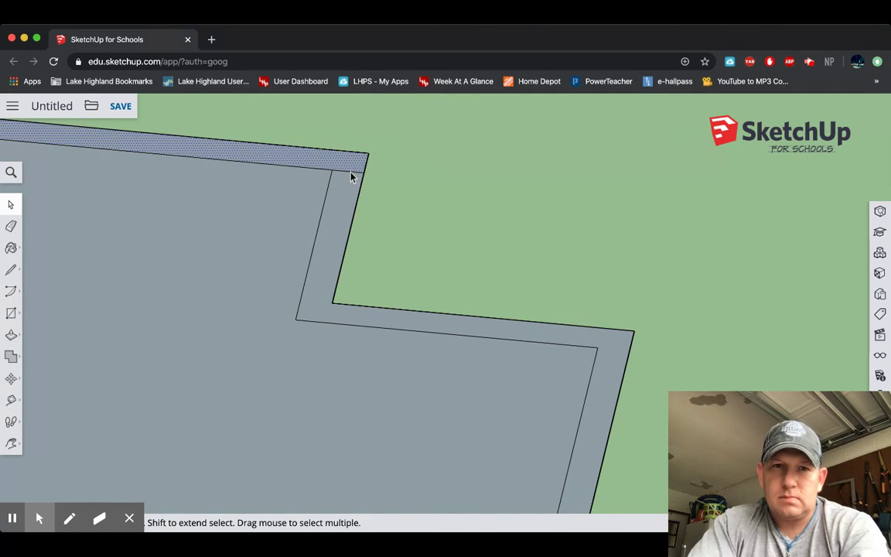
left_click(350, 173)
scroll(350, 176, "down", 4)
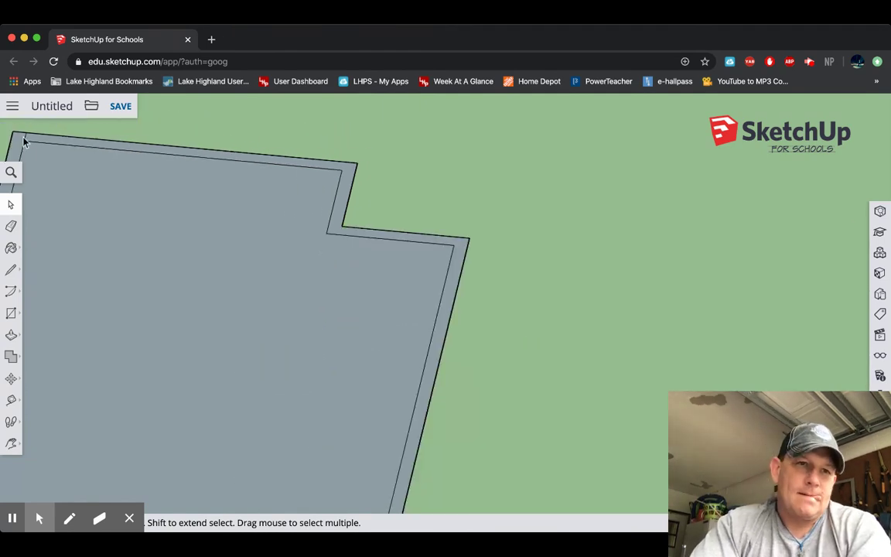
scroll(27, 139, "up", 5)
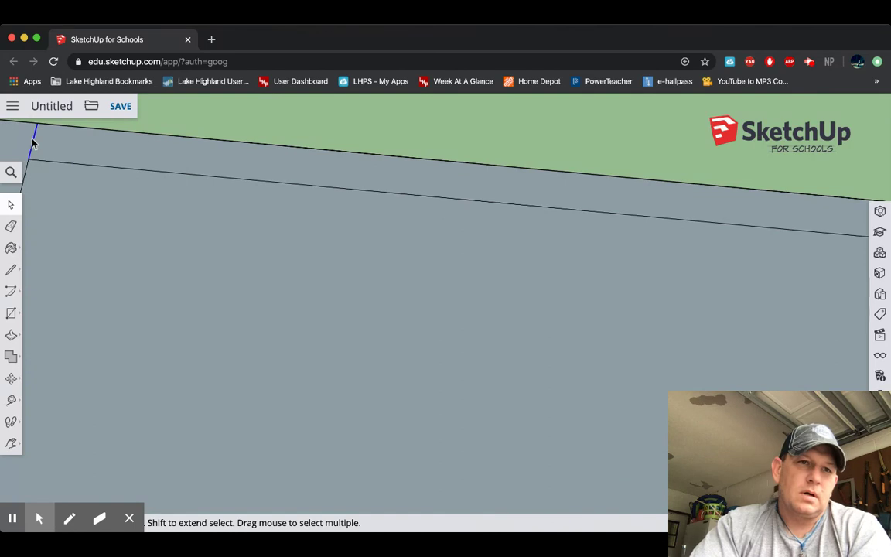
scroll(32, 143, "up", 3)
scroll(32, 143, "down", 5)
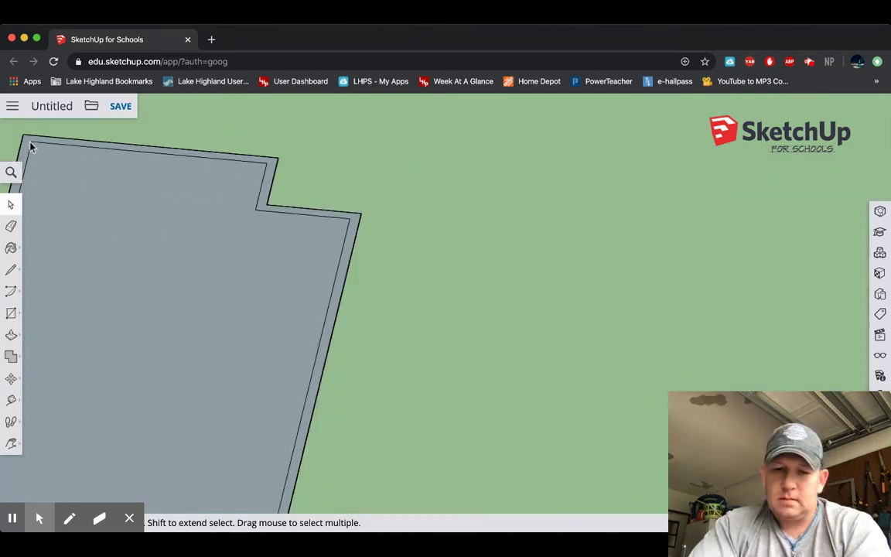
Delete the dividing segments at the remaining corners of the stepped edge between the farthest section and the green axis.
key("h")
left_click_drag(94, 231, 492, 203)
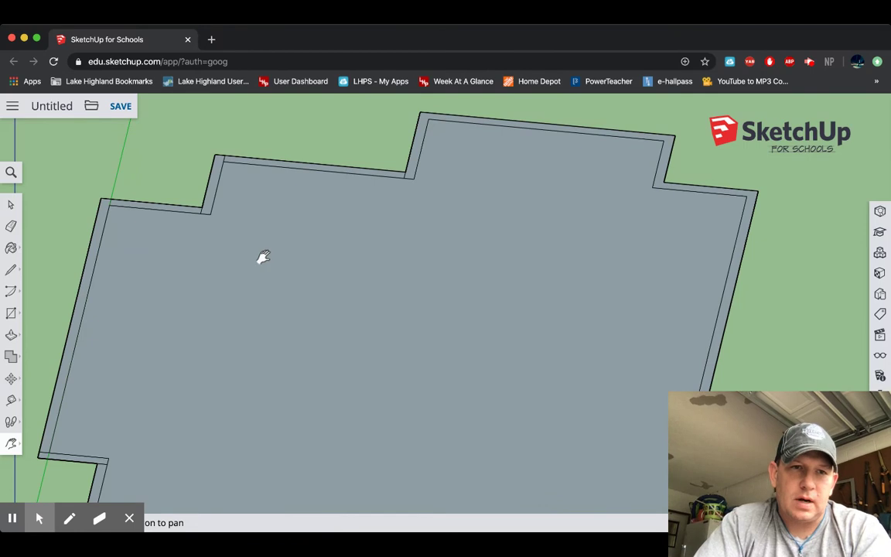
left_click_drag(262, 254, 366, 322)
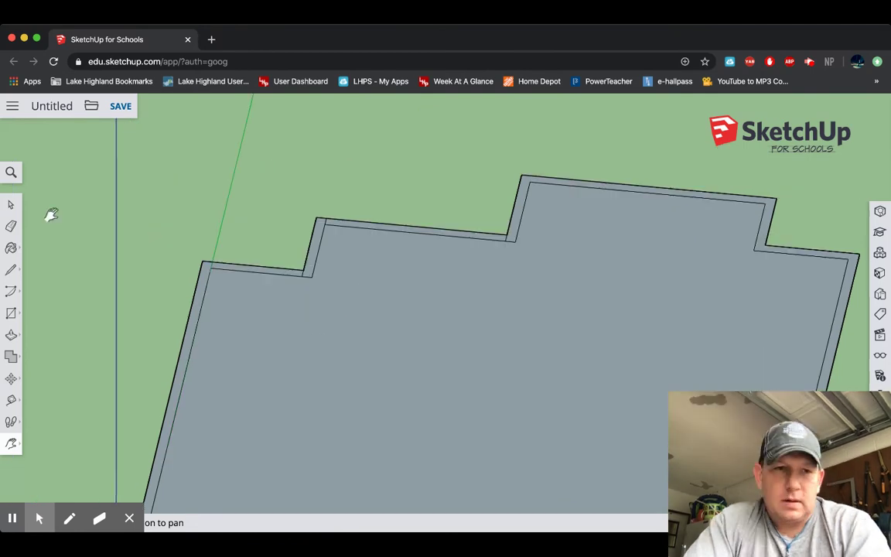
left_click(11, 204)
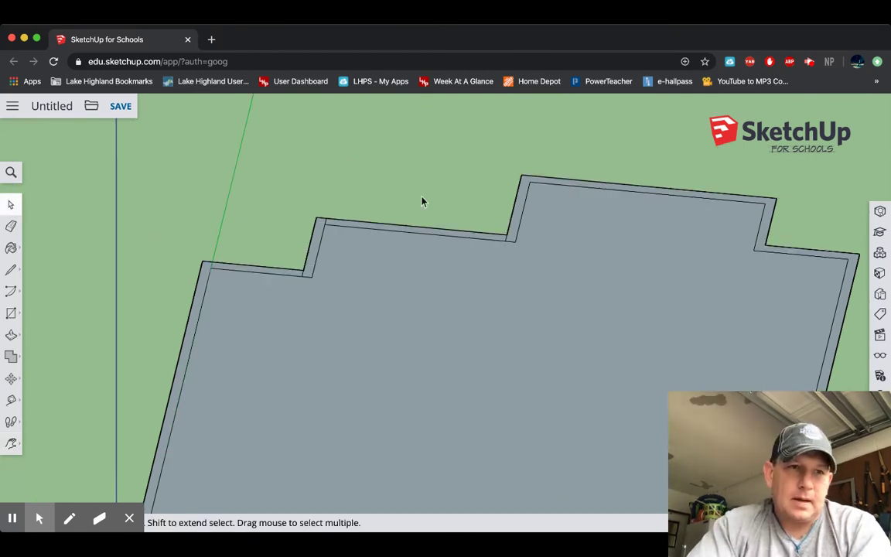
left_click(507, 241)
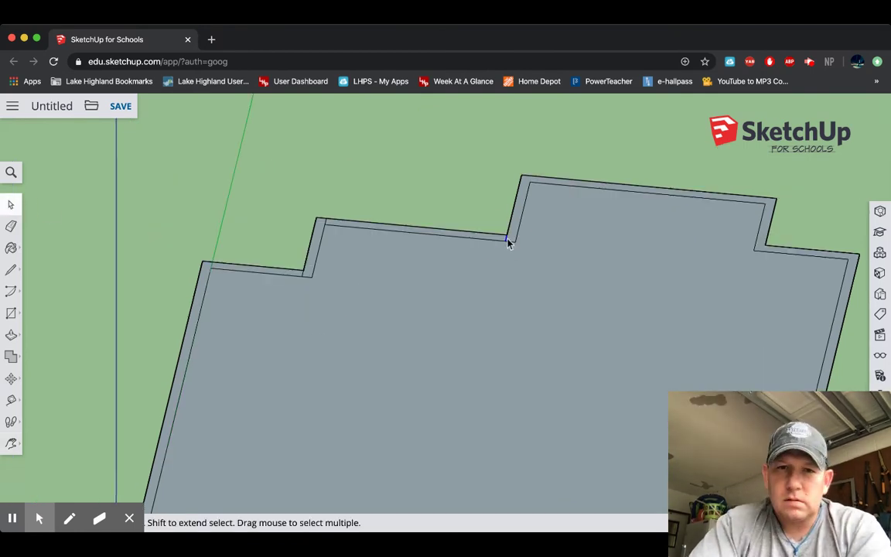
left_click(325, 224)
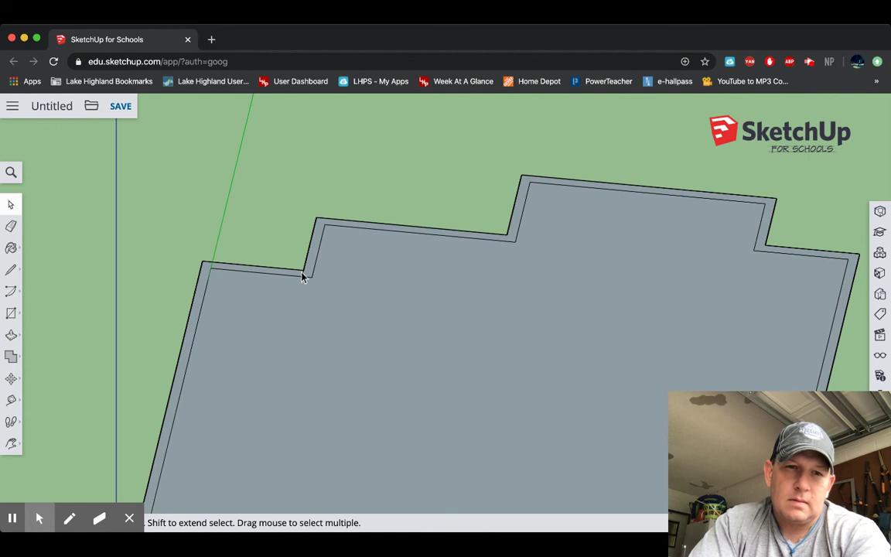
Delete the dividing segments across the wall strip around the small notch near the origin.
scroll(253, 282, "down", 5)
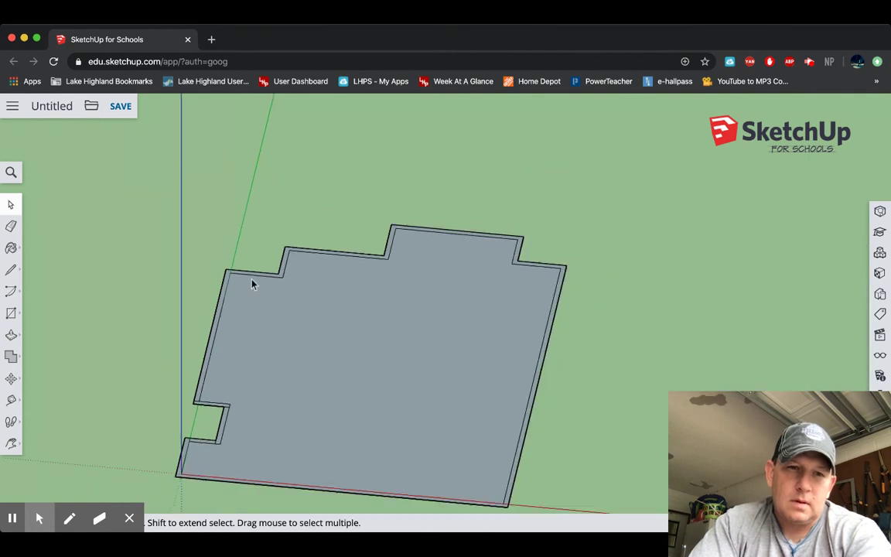
scroll(213, 364, "up", 6)
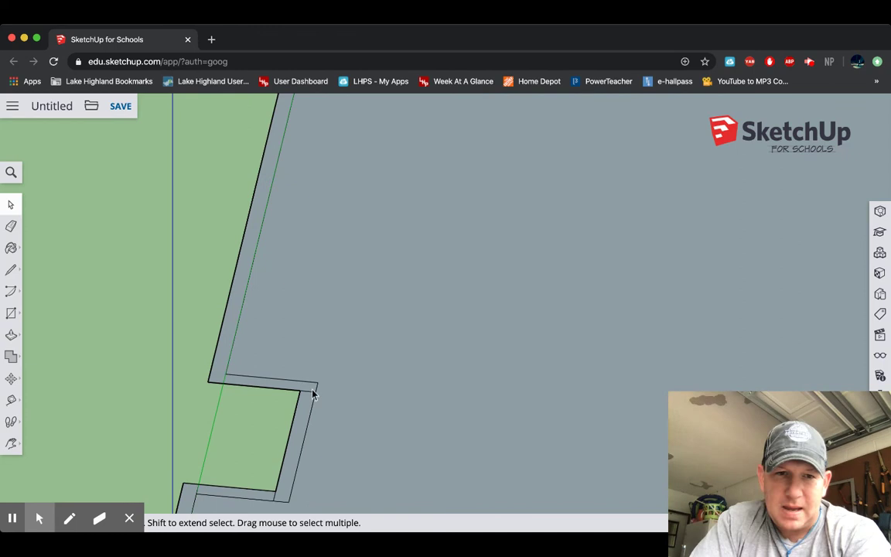
left_click(198, 494)
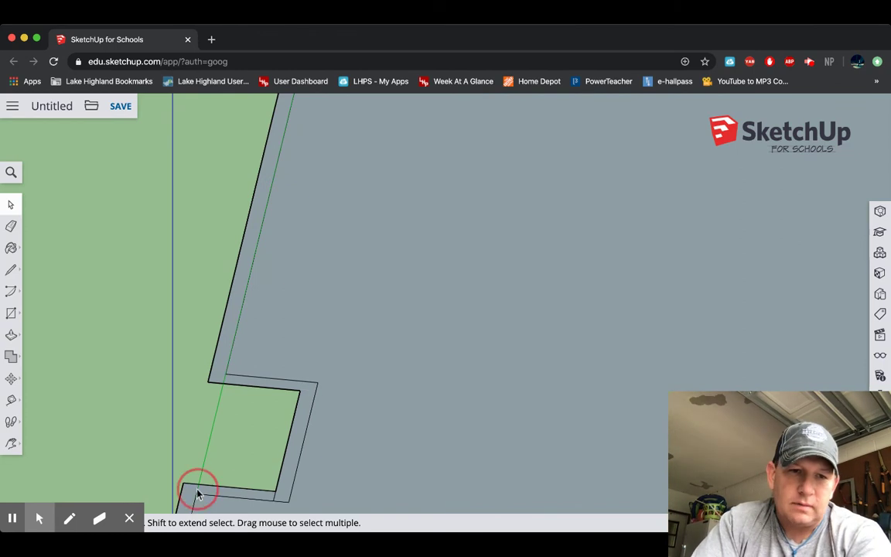
left_click(276, 496)
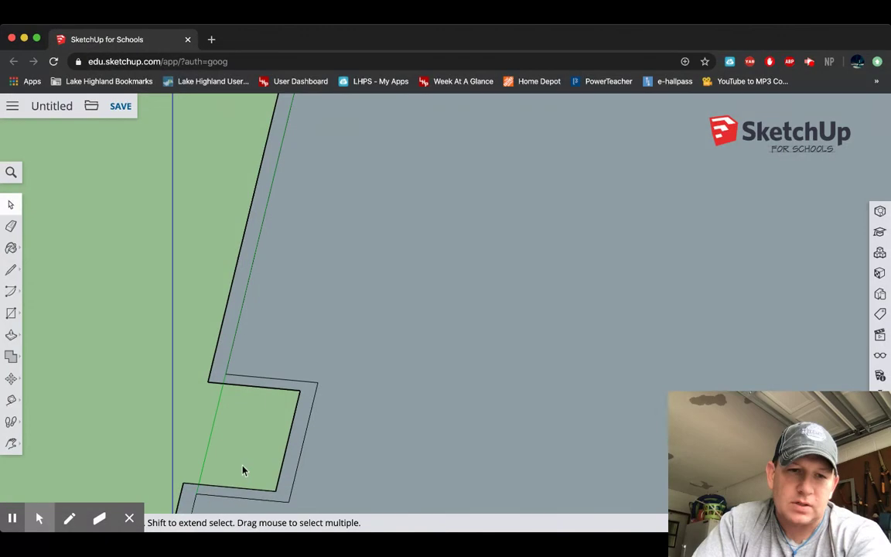
scroll(242, 469, "down", 3)
scroll(232, 479, "down", 2)
scroll(229, 487, "up", 6)
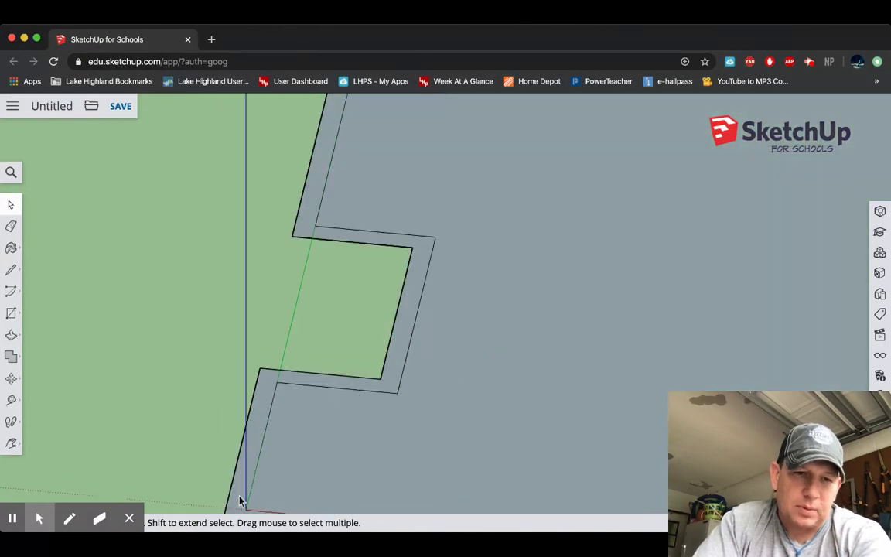
Push/Pull the joined wall strip upward to raise the walls around the whole floor.
scroll(241, 497, "down", 5)
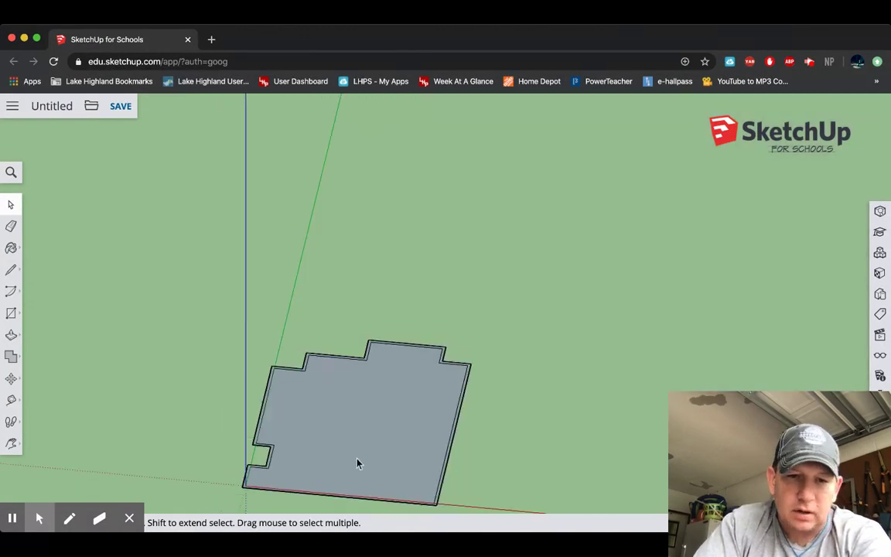
scroll(357, 462, "down", 2)
scroll(398, 477, "up", 6)
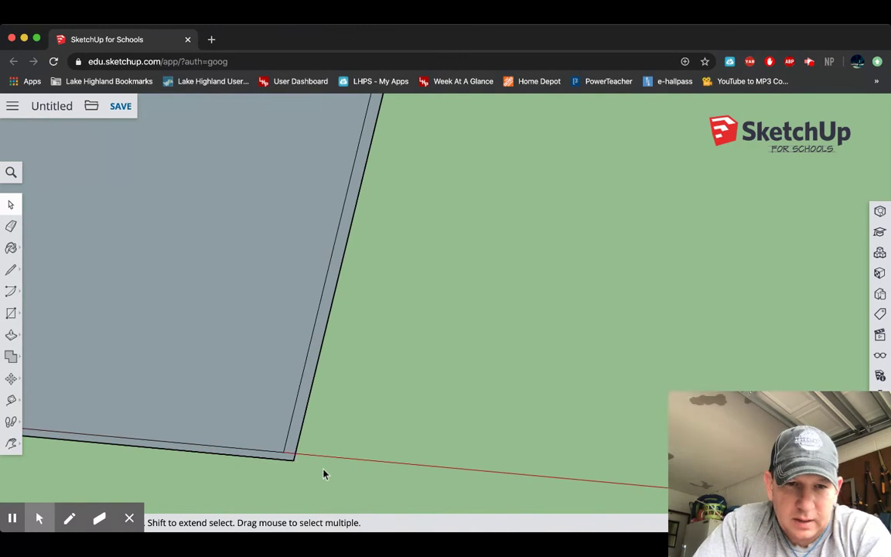
left_click(11, 334)
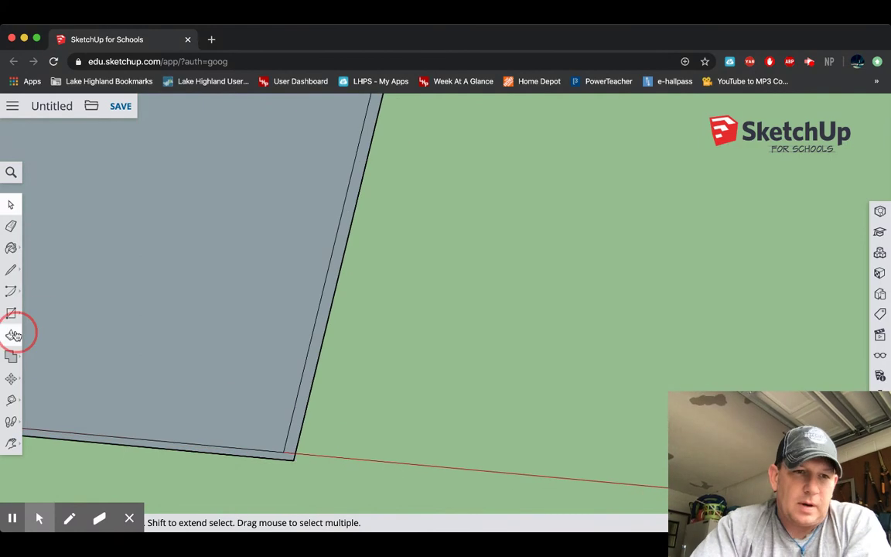
left_click(309, 378)
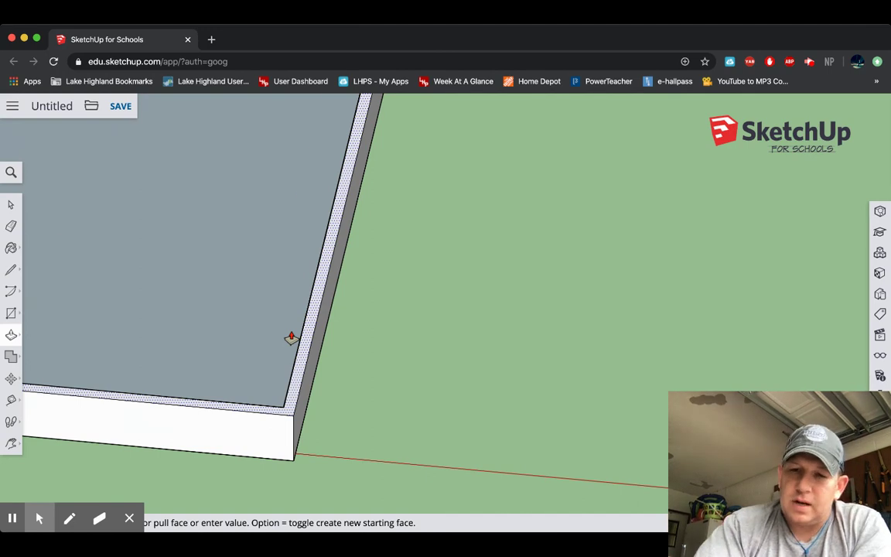
key("Return")
Examine the raised walls and floor from several angles, including the stepped side and the notch near the origin.
scroll(289, 323, "up", 5)
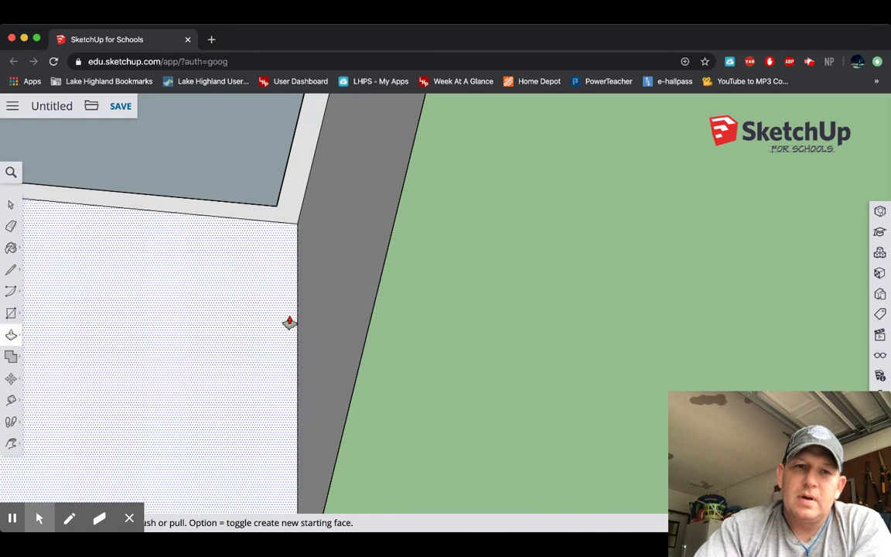
scroll(289, 323, "down", 5)
middle_click_drag(270, 324, 270, 324)
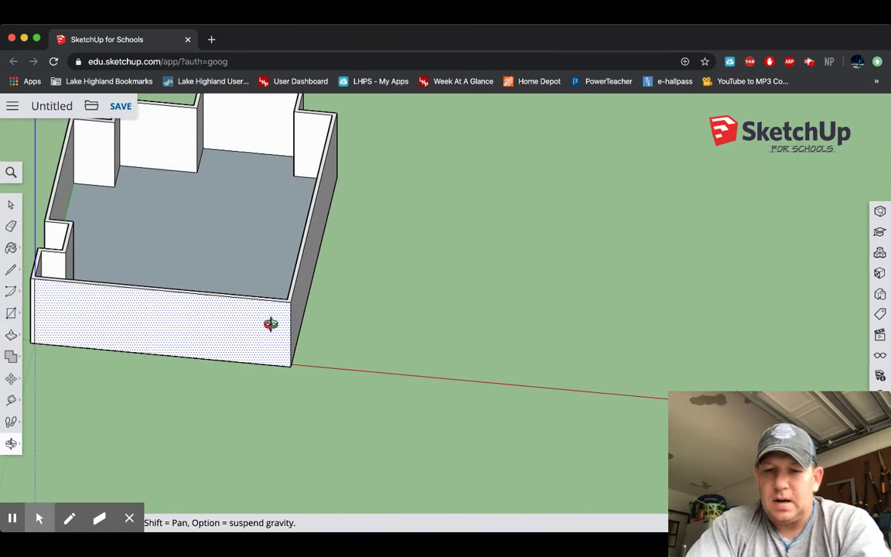
left_click_drag(225, 294, 165, 303)
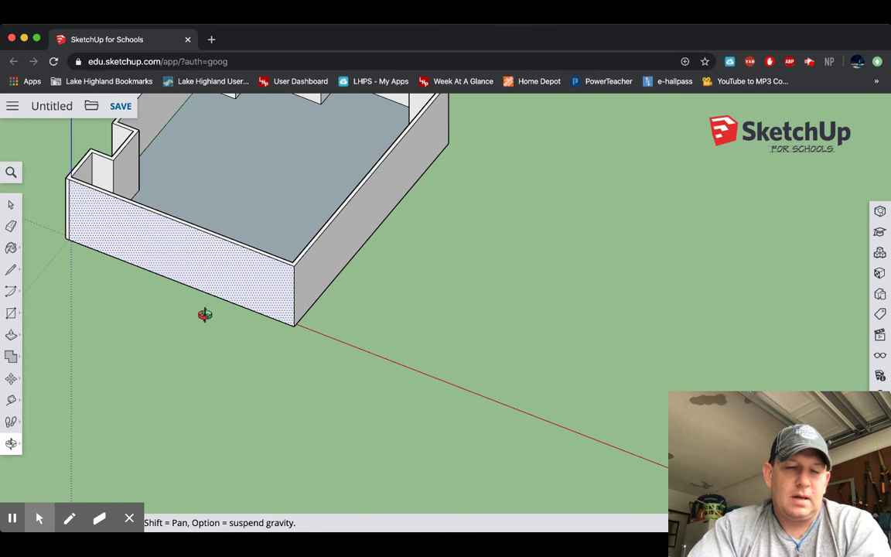
left_click_drag(229, 309, 249, 449, "shift")
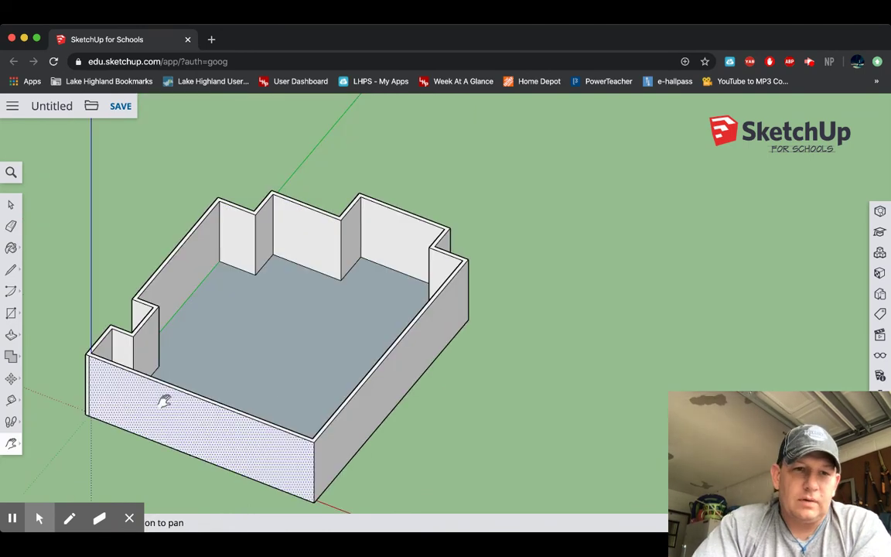
left_click(12, 206)
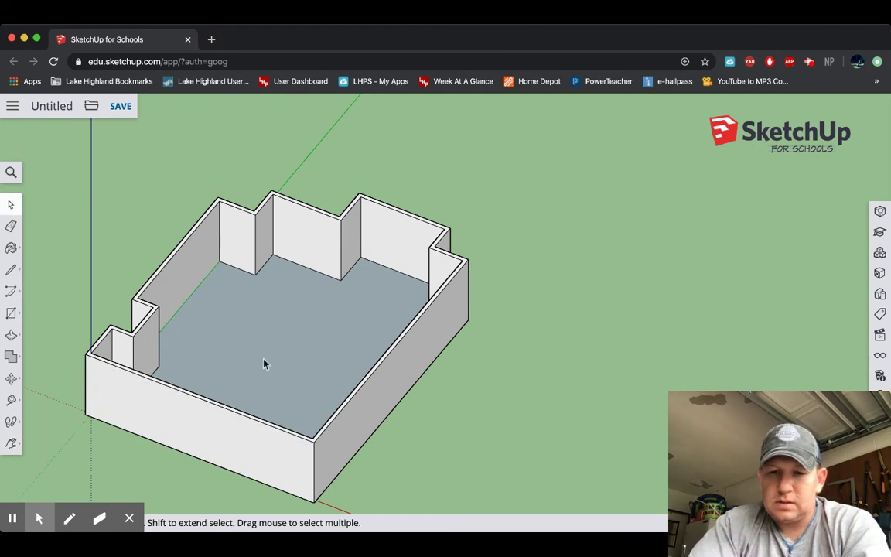
key("o")
left_click_drag(254, 358, 400, 277)
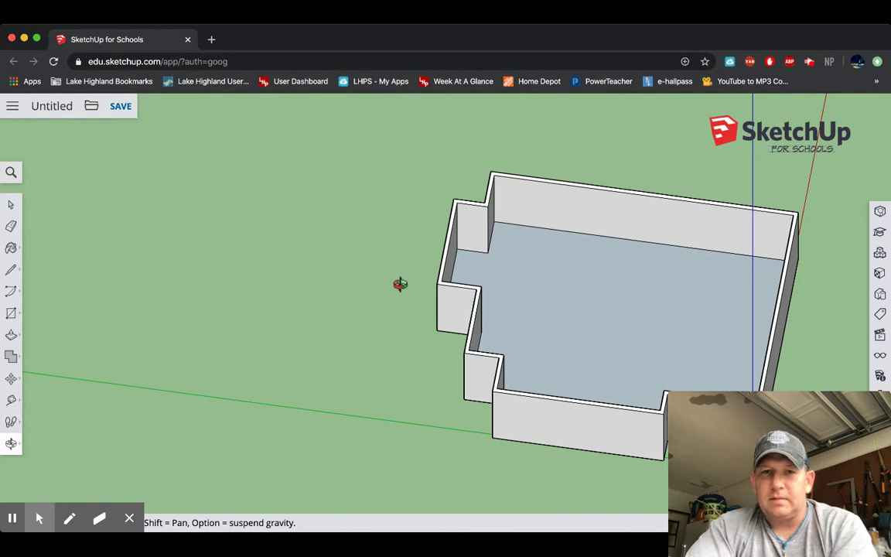
left_click(11, 205)
left_click(121, 207)
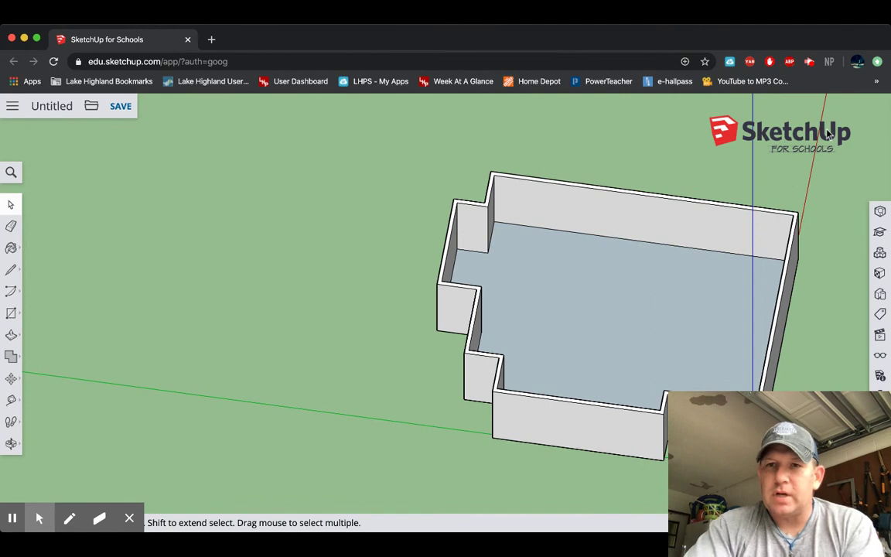
left_click(809, 66)
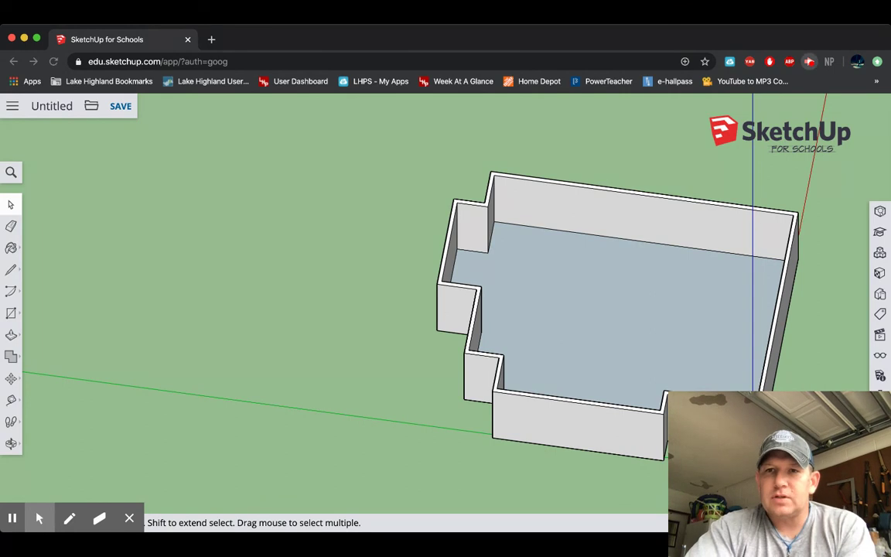